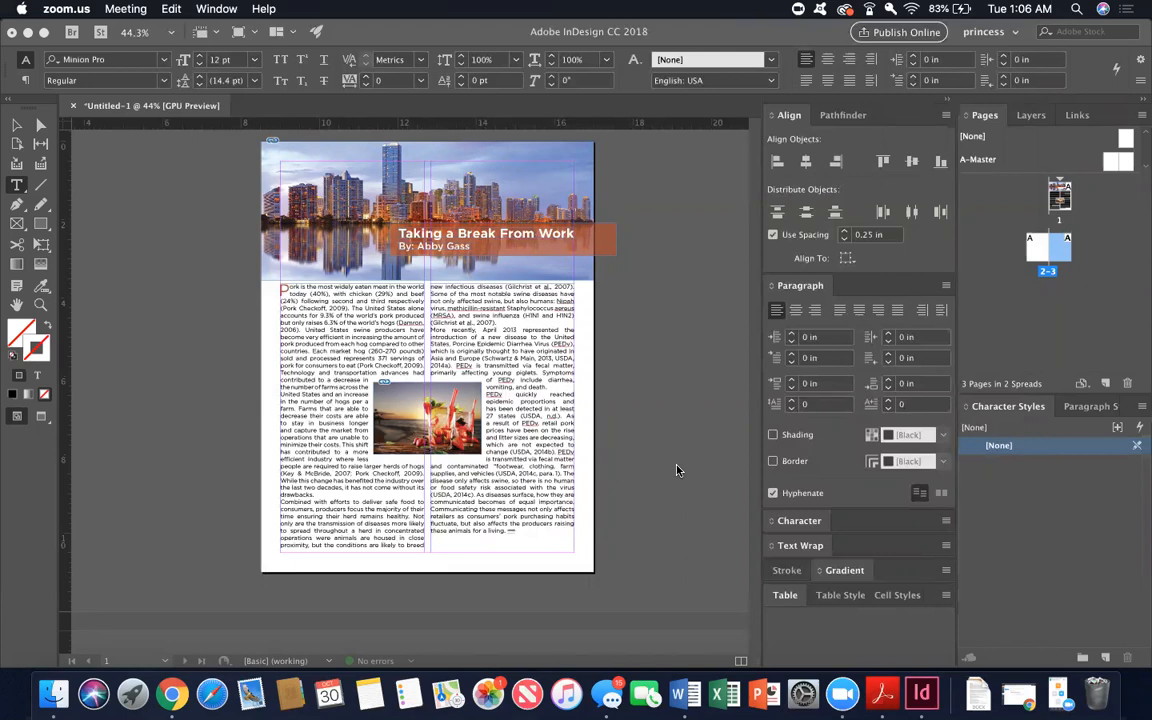
# Draw a circle about 5.05 in across on page 2 with the Ellipse tool
pyautogui.scroll(-5, 676, 470)
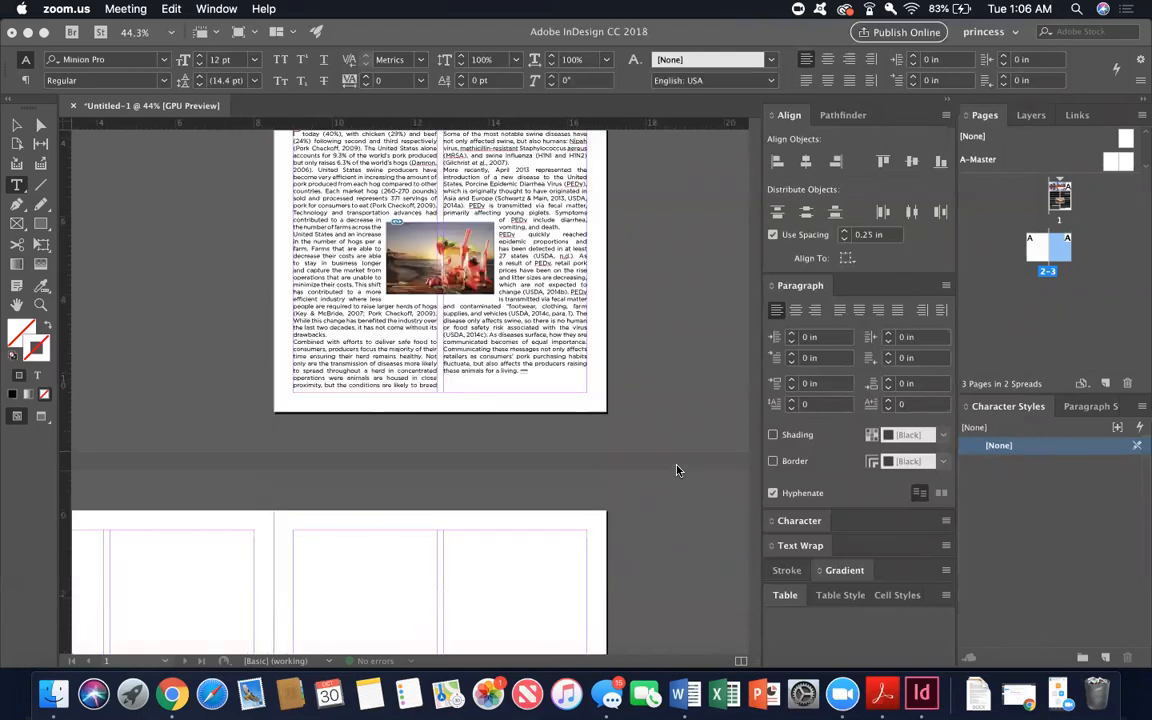
pyautogui.scroll(7, 676, 470)
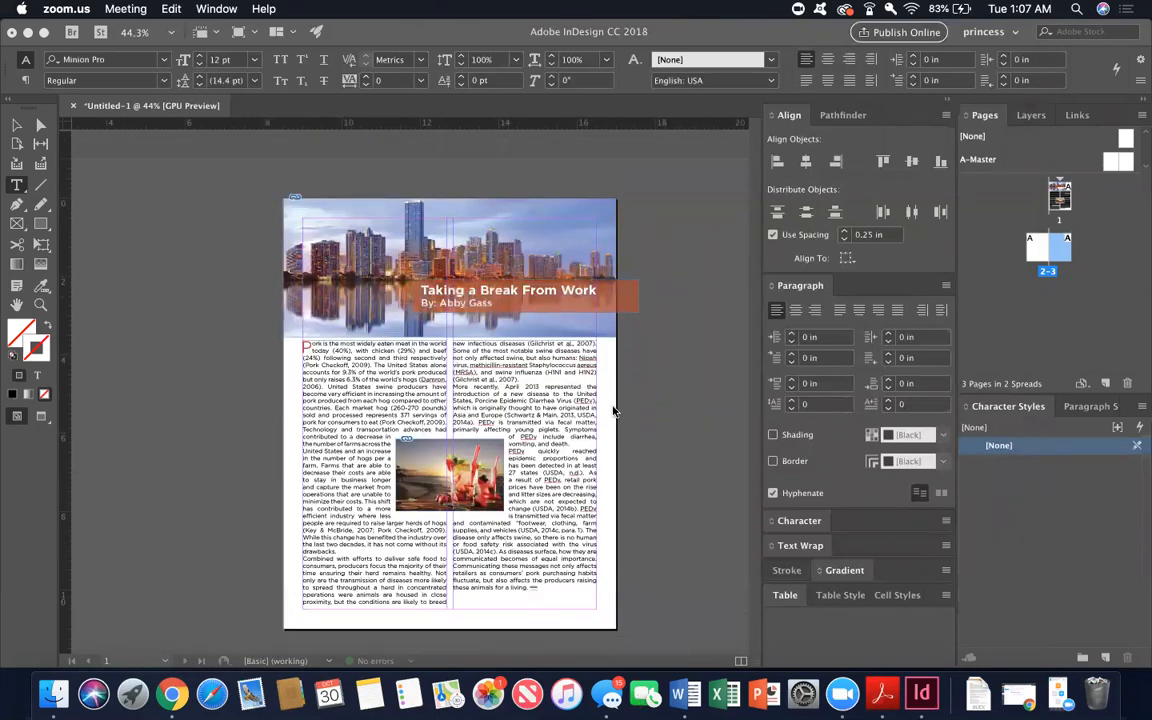
pyautogui.scroll(-2, 612, 411)
pyautogui.scroll(-10, 612, 411)
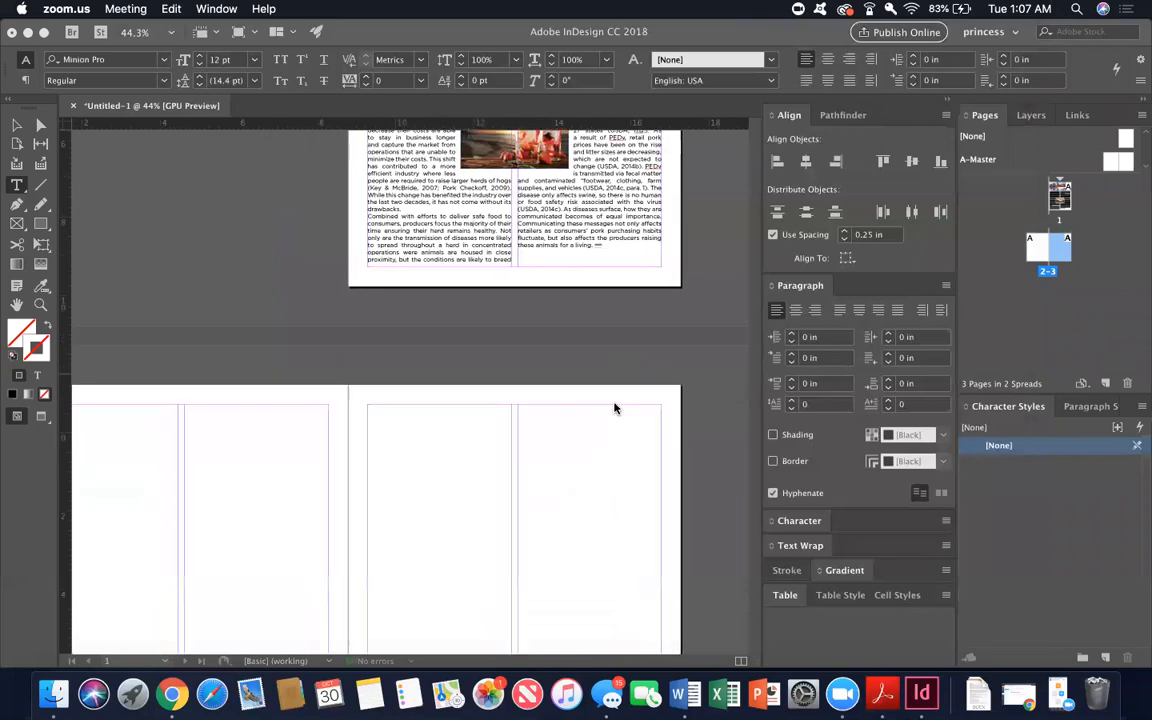
pyautogui.scroll(-2, 614, 408)
pyautogui.hscroll(-2, 614, 408)
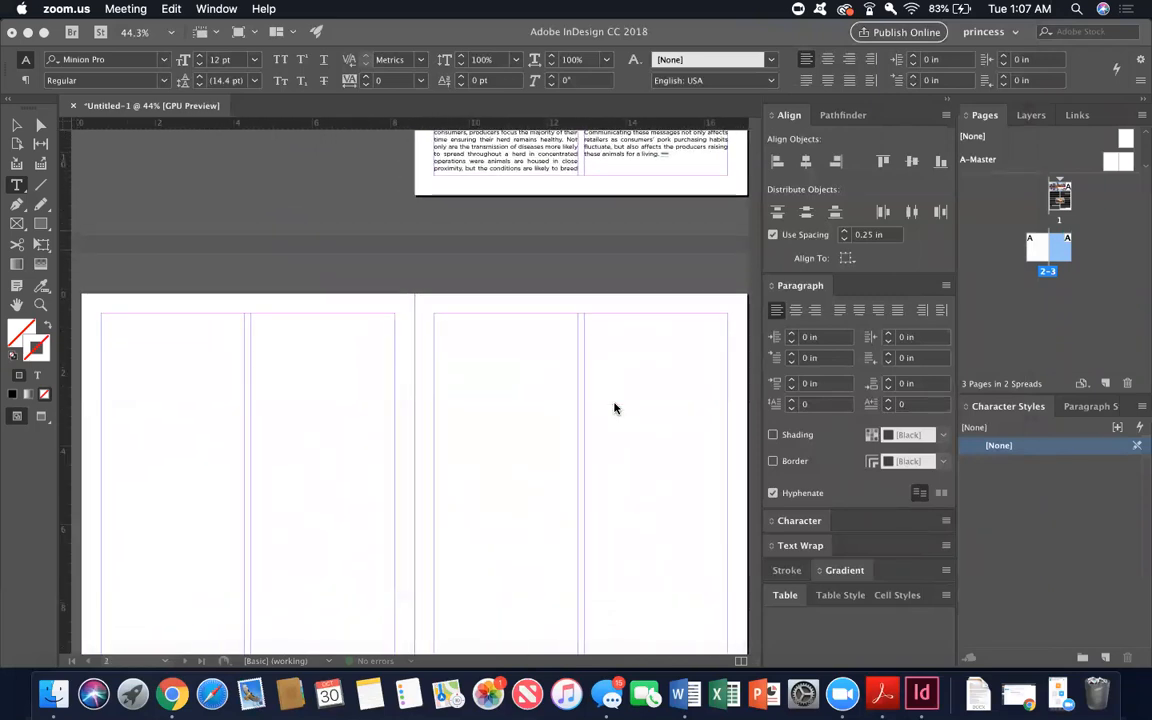
pyautogui.scroll(-2, 614, 406)
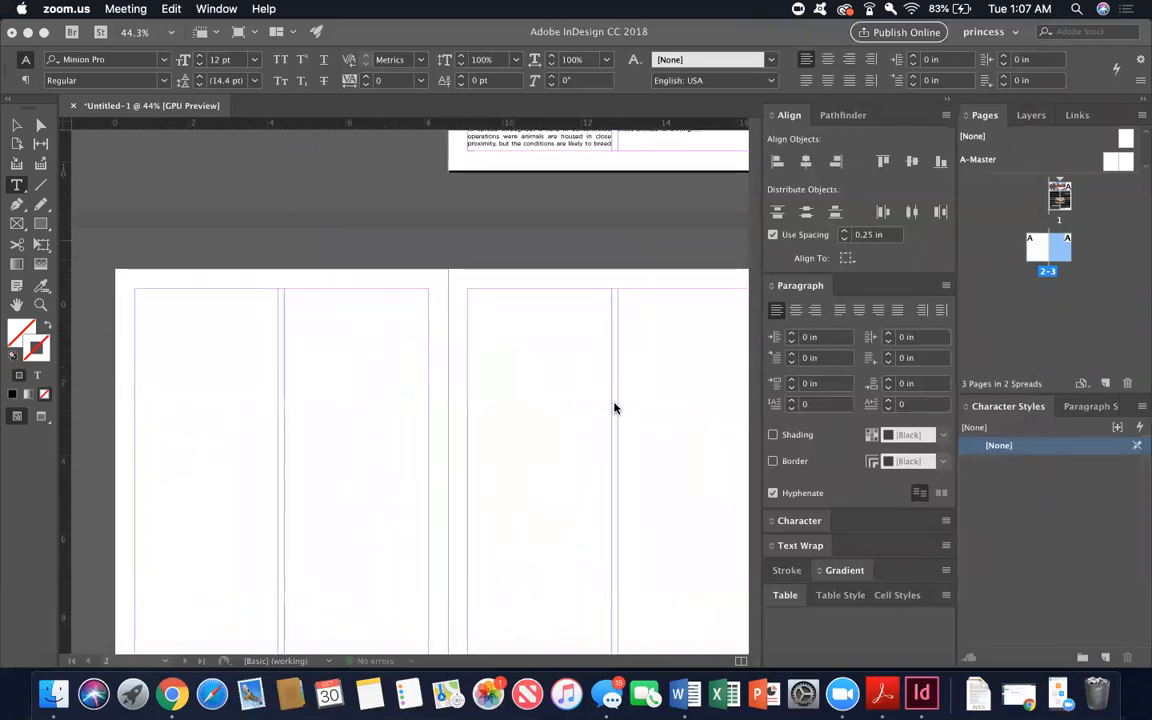
pyautogui.click(43, 228)
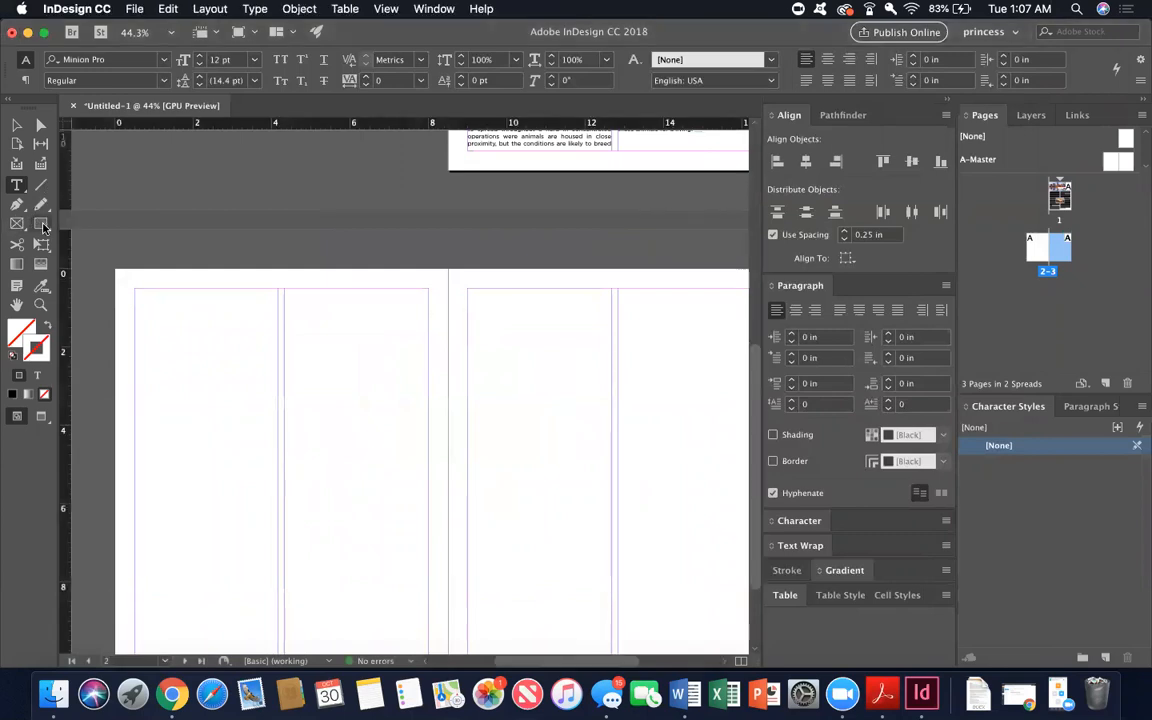
pyautogui.click(42, 226)
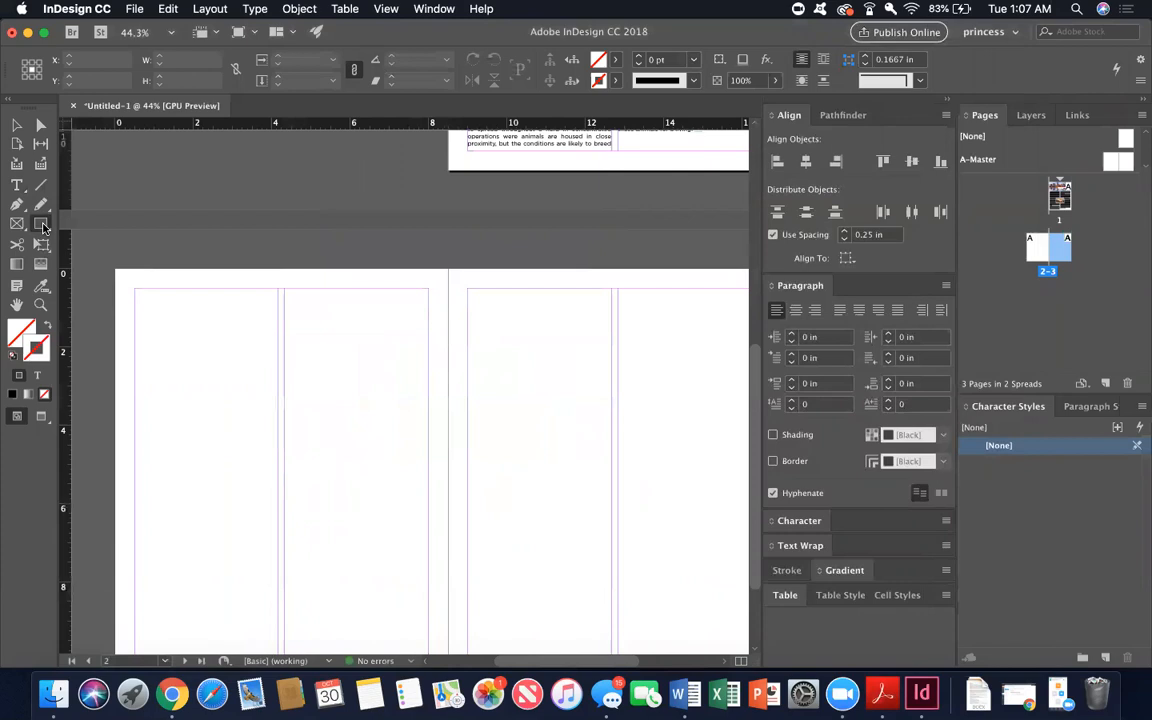
pyautogui.click(76, 258)
pyautogui.moveTo(160, 321); pyautogui.dragTo(383, 522)
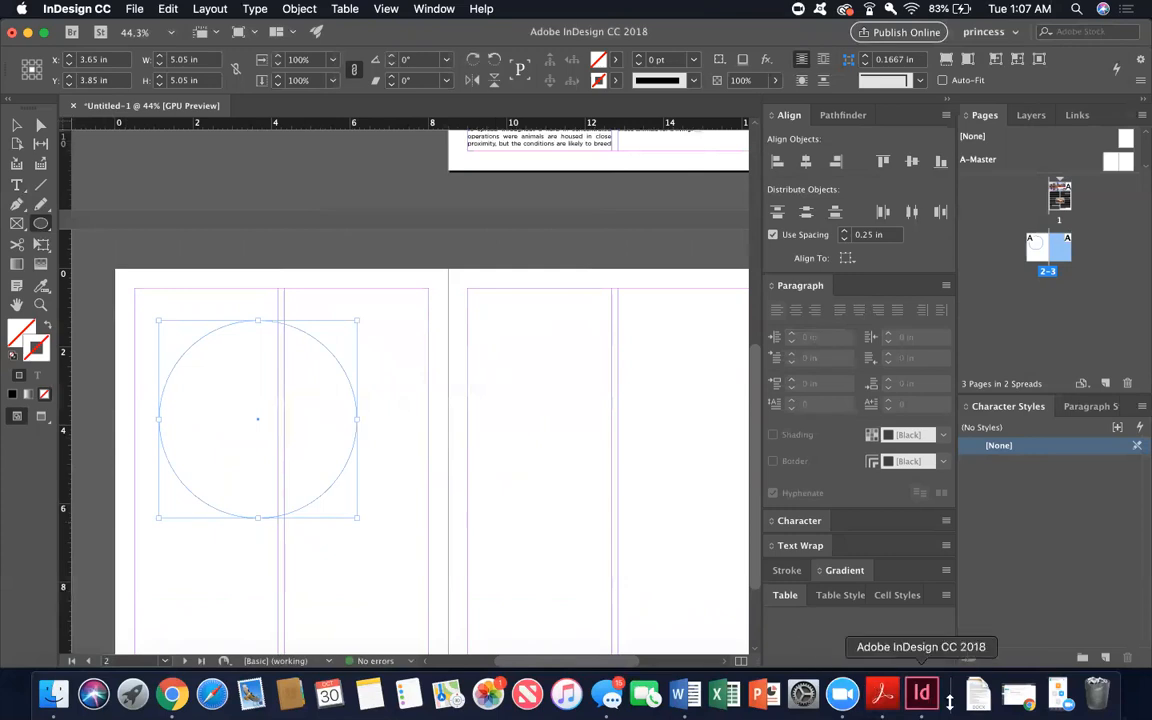
# Place the drinks.jpg photo inside the circle on page 2
pyautogui.click(978, 693)
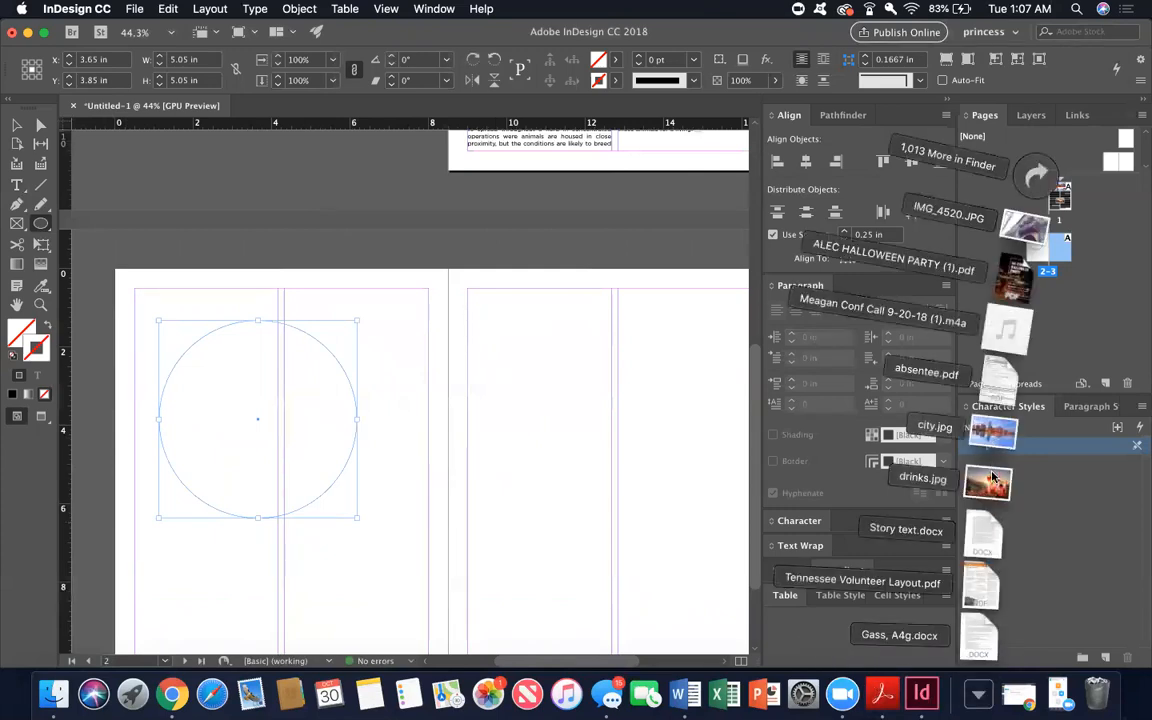
pyautogui.moveTo(993, 490); pyautogui.dragTo(201, 427)
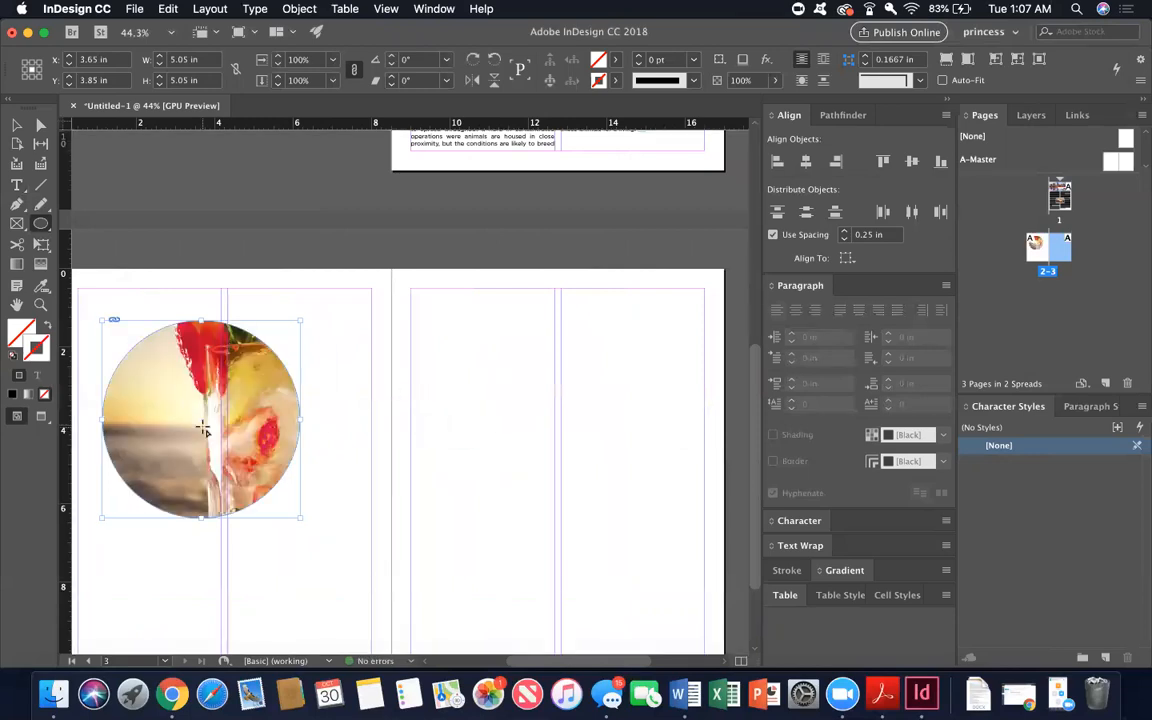
# Scale the placed photo down to about 43% and shift it inside the circle so the drinks fill the frame
pyautogui.press('v')
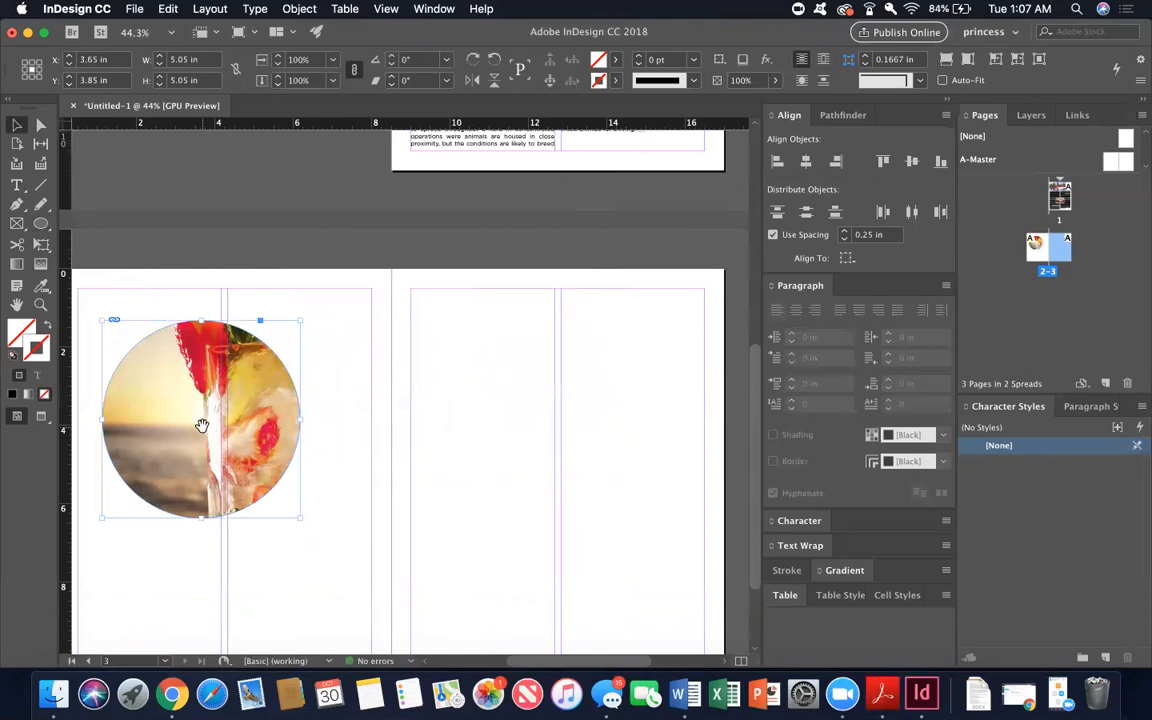
pyautogui.click(201, 425)
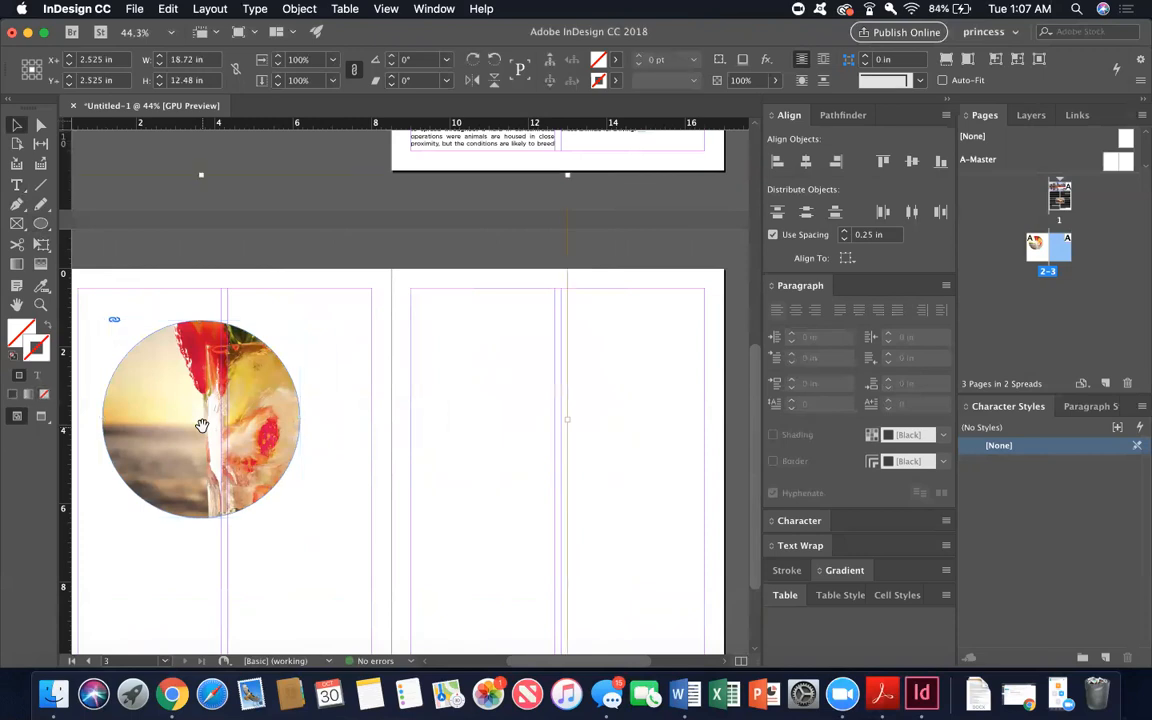
pyautogui.press('super+alt+comma')
pyautogui.press('super+alt+comma')
pyautogui.press('super+alt+comma')
pyautogui.press('super+alt+comma')
pyautogui.press('super+alt+comma')
pyautogui.press('super+alt+comma')
pyautogui.press('super+alt+comma')
pyautogui.press('super+alt+comma')
pyautogui.press('super+alt+comma')
pyautogui.press('super+alt+comma')
pyautogui.press('super+alt+comma')
pyautogui.press('super+alt+comma')
pyautogui.press('super+alt+comma')
pyautogui.press('super+alt+comma')
pyautogui.press('super+alt+comma')
pyautogui.press('super+alt+comma')
pyautogui.press('super+alt+comma')
pyautogui.press('super+alt+comma')
pyautogui.press('super+alt+comma')
pyautogui.press('super+alt+comma')
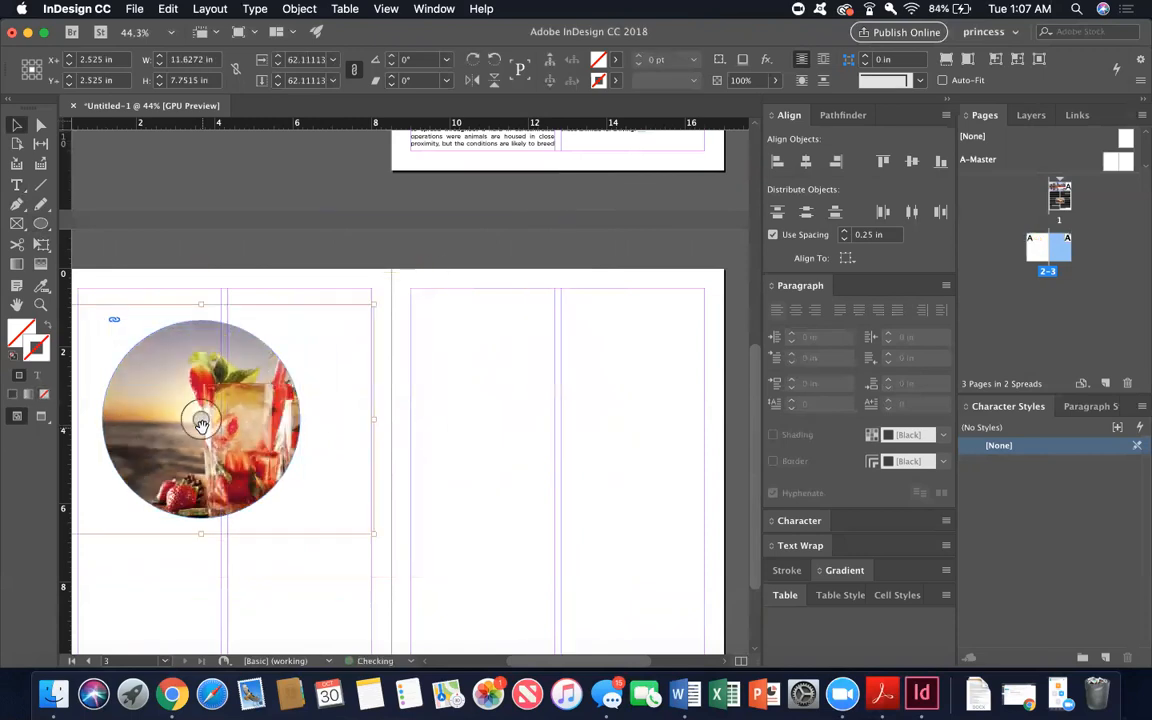
pyautogui.press('super+alt+period')
pyautogui.press('super+alt+period')
pyautogui.press('super+alt+period')
pyautogui.press('super+alt+period')
pyautogui.press('super+period')
pyautogui.press('super+period')
pyautogui.moveTo(202, 427); pyautogui.dragTo(160, 428)
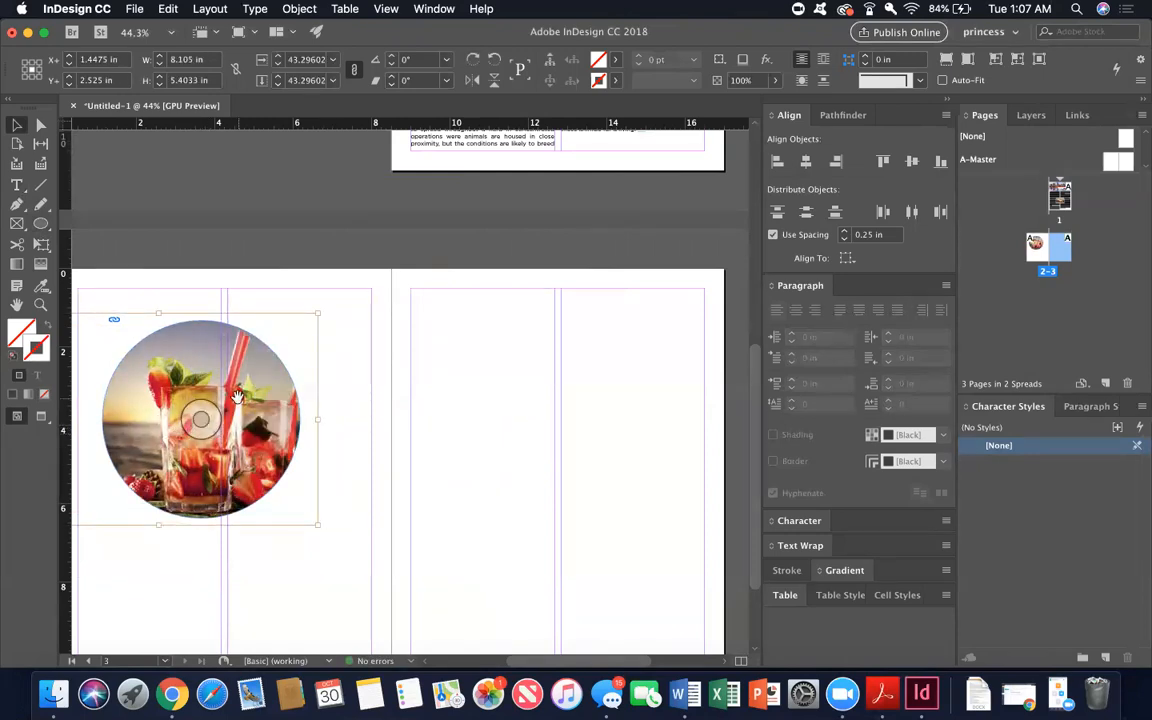
# Undo the photo's repositioning, scaling and placement so the circle frame is empty
pyautogui.press('super+z')
pyautogui.press('super+z')
pyautogui.press('super+z')
pyautogui.press('super+z')
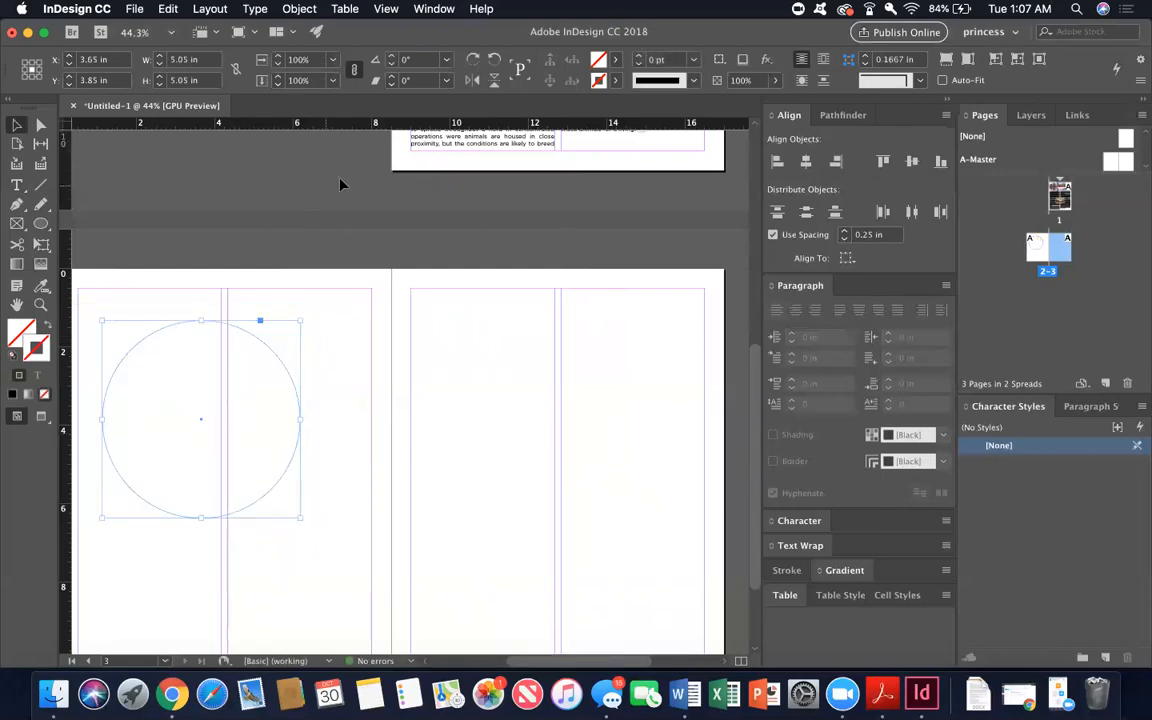
# Fill the circle with the magenta swatch C=0 M=100 Y=0 K=0 and deselect it
pyautogui.click(616, 62)
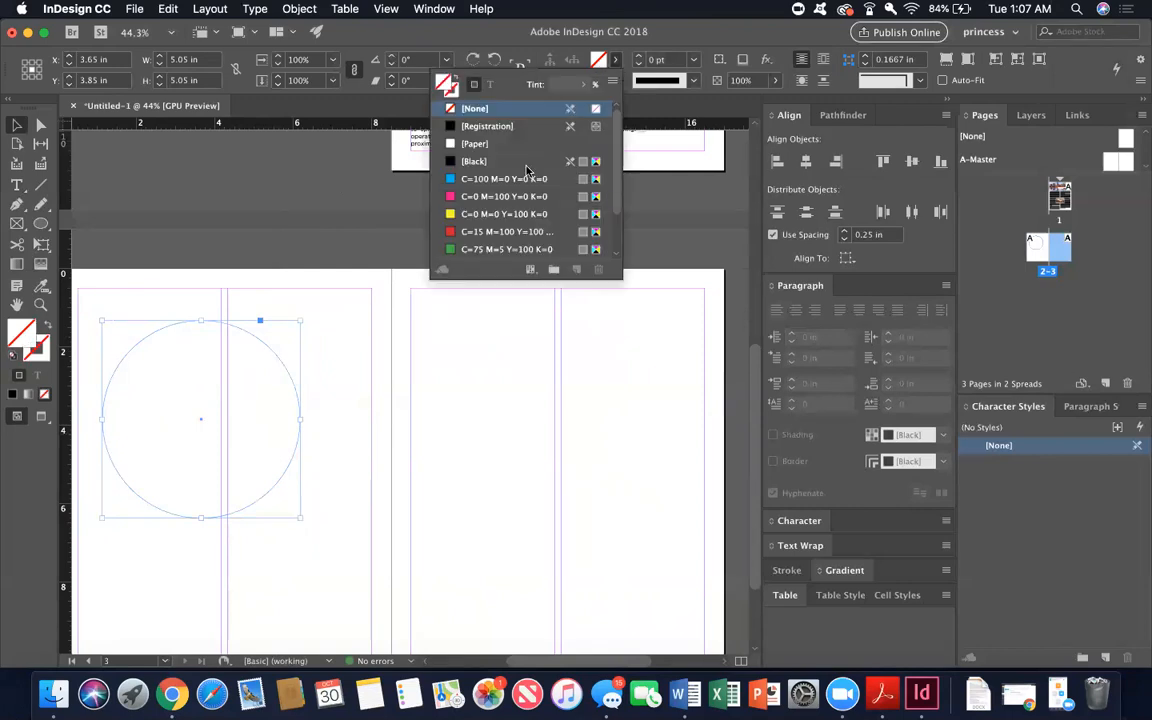
pyautogui.click(470, 196)
pyautogui.click(436, 413)
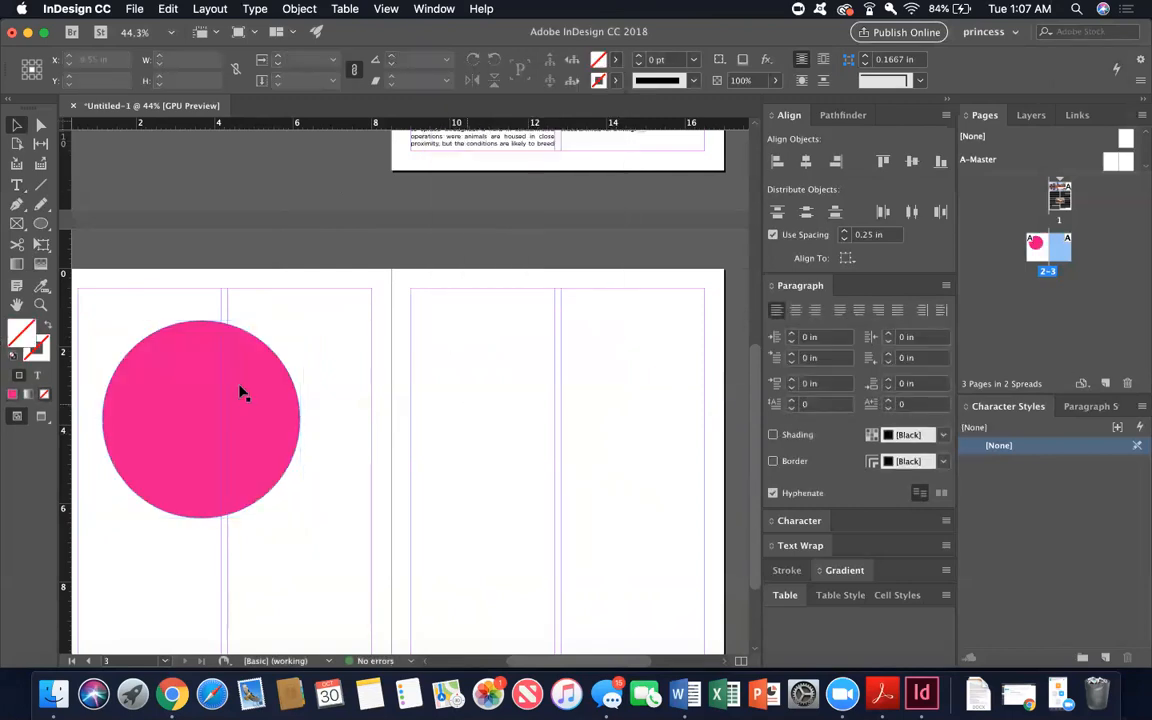
# Add a short first-person greeting along the circle's edge with the Type on a Path tool
pyautogui.hscroll(-5, 239, 391)
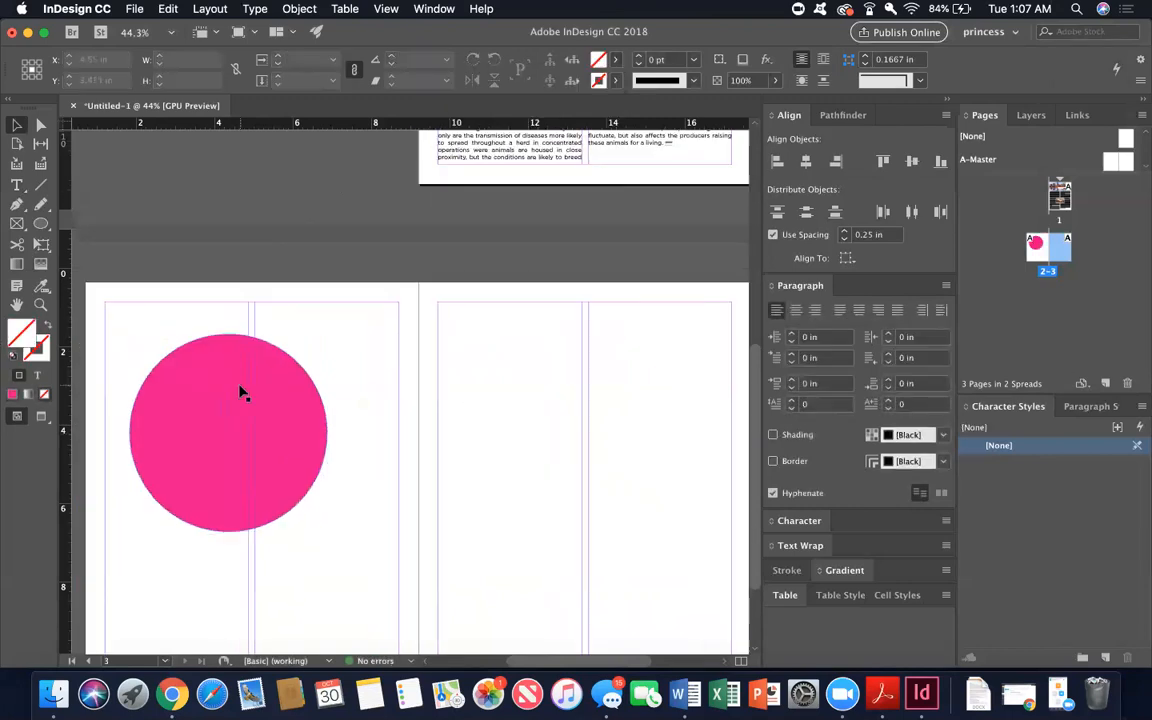
pyautogui.click(17, 188)
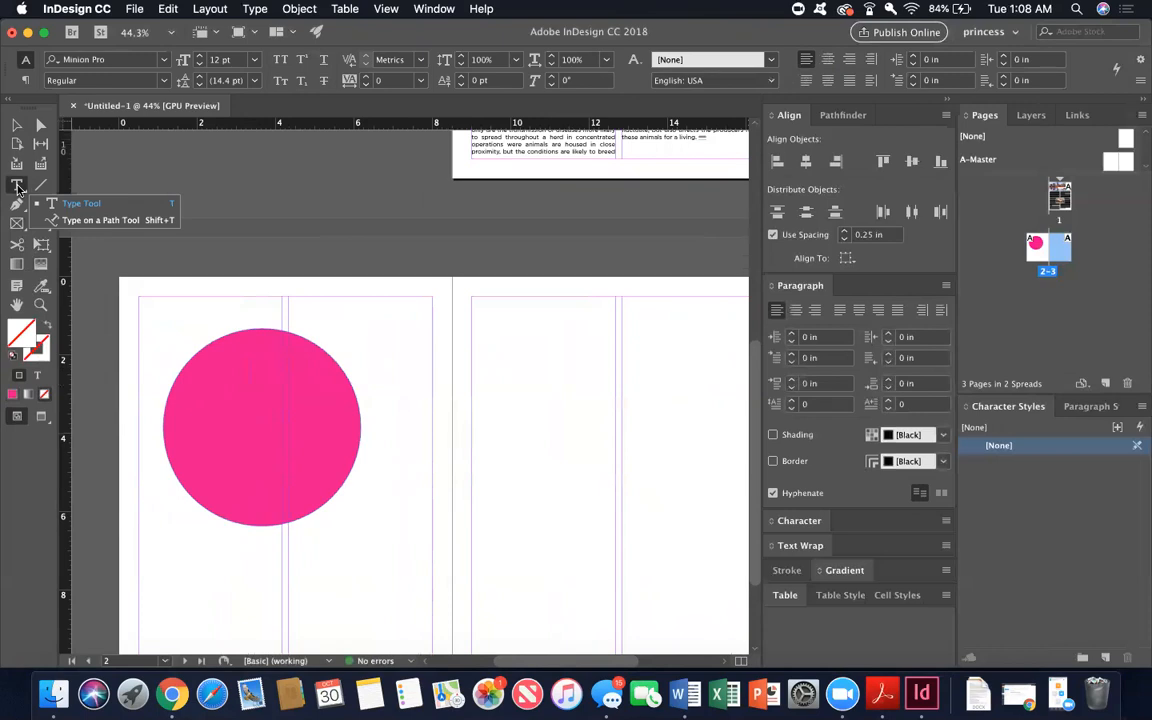
pyautogui.click(56, 218)
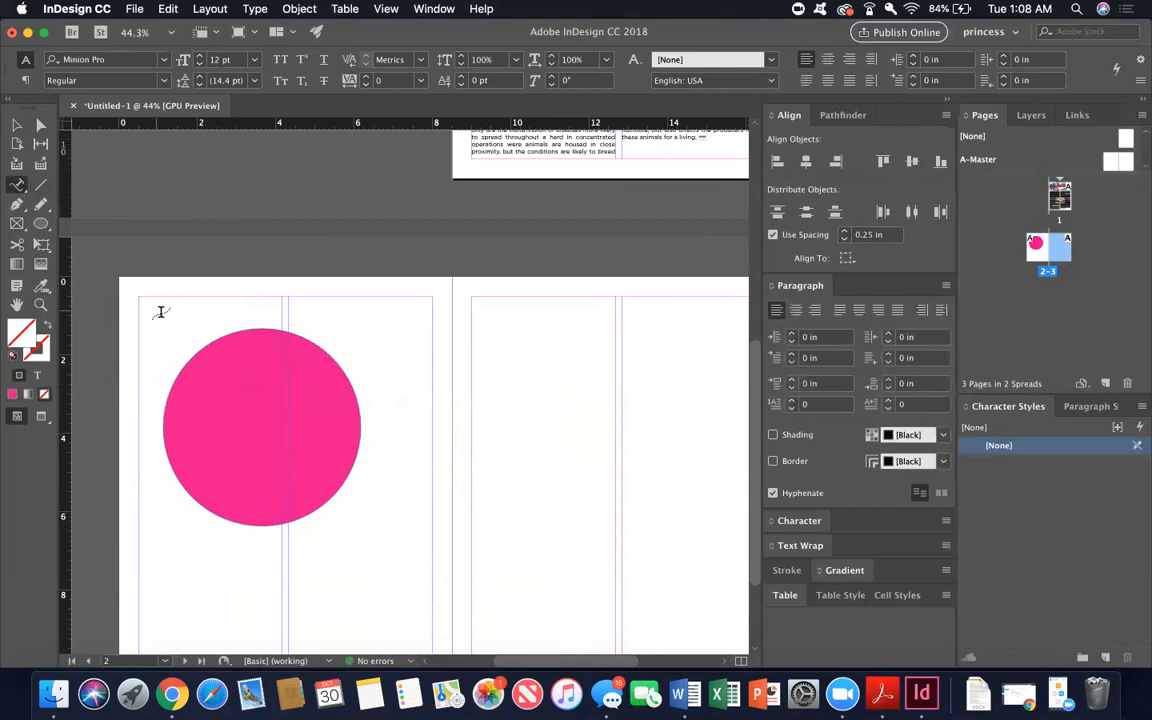
pyautogui.click(200, 345)
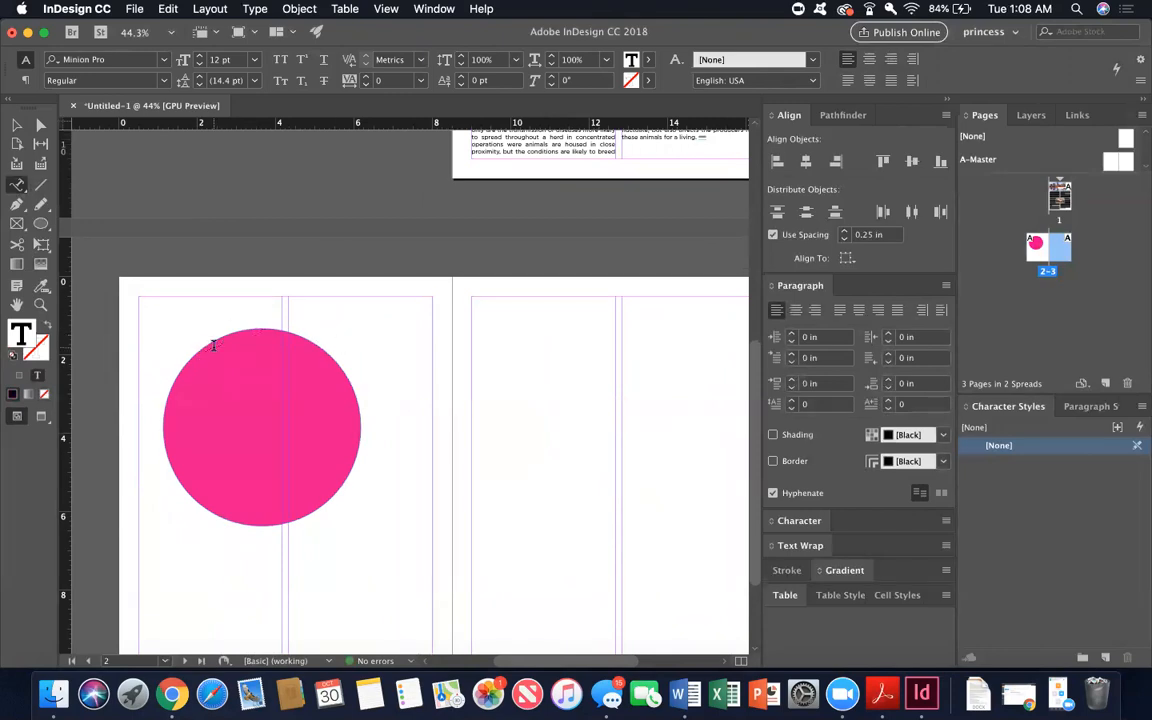
pyautogui.write('hi i am abby')
# Delete the greeting from the circle's path and deselect the circle
pyautogui.press('BackSpace')
pyautogui.press('BackSpace')
pyautogui.press('BackSpace')
pyautogui.press('BackSpace')
pyautogui.press('BackSpace')
pyautogui.press('BackSpace')
pyautogui.click(15, 123)
pyautogui.scroll(-2, 386, 391)
pyautogui.hscroll(1, 386, 391)
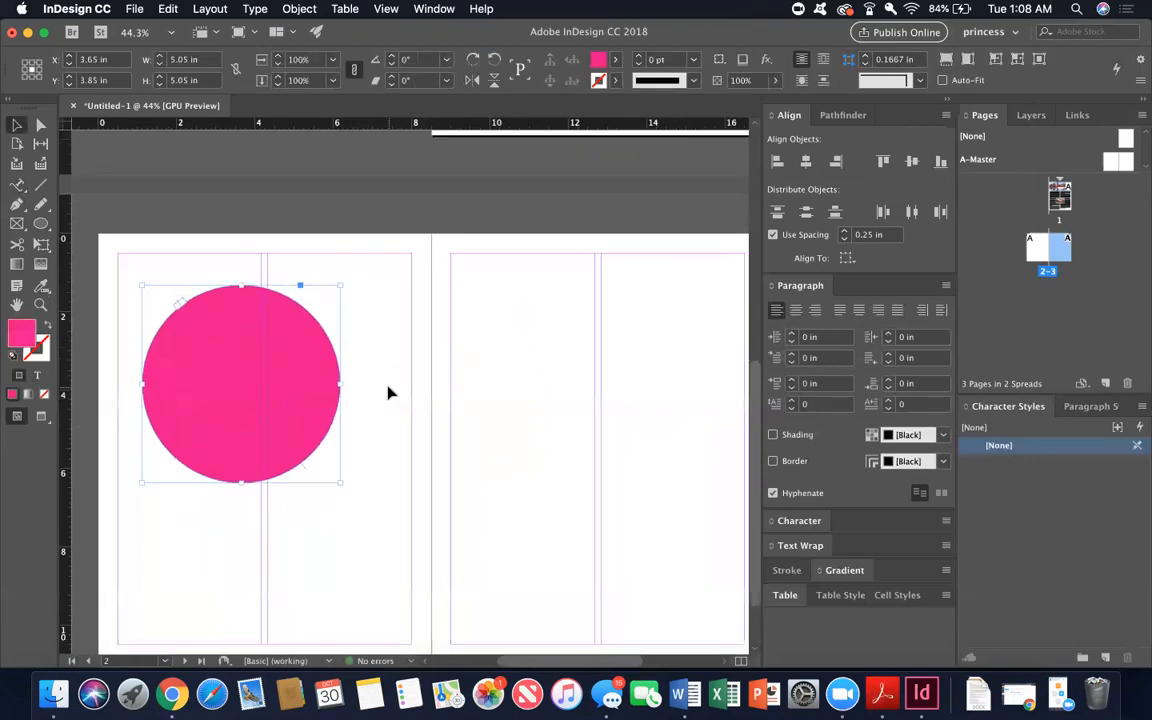
pyautogui.click(386, 391)
# Start a polygon about 5.925 in wide and 5.4 in high on page 3, trying more and fewer sides
pyautogui.scroll(-2, 267, 393)
pyautogui.hscroll(1, 267, 393)
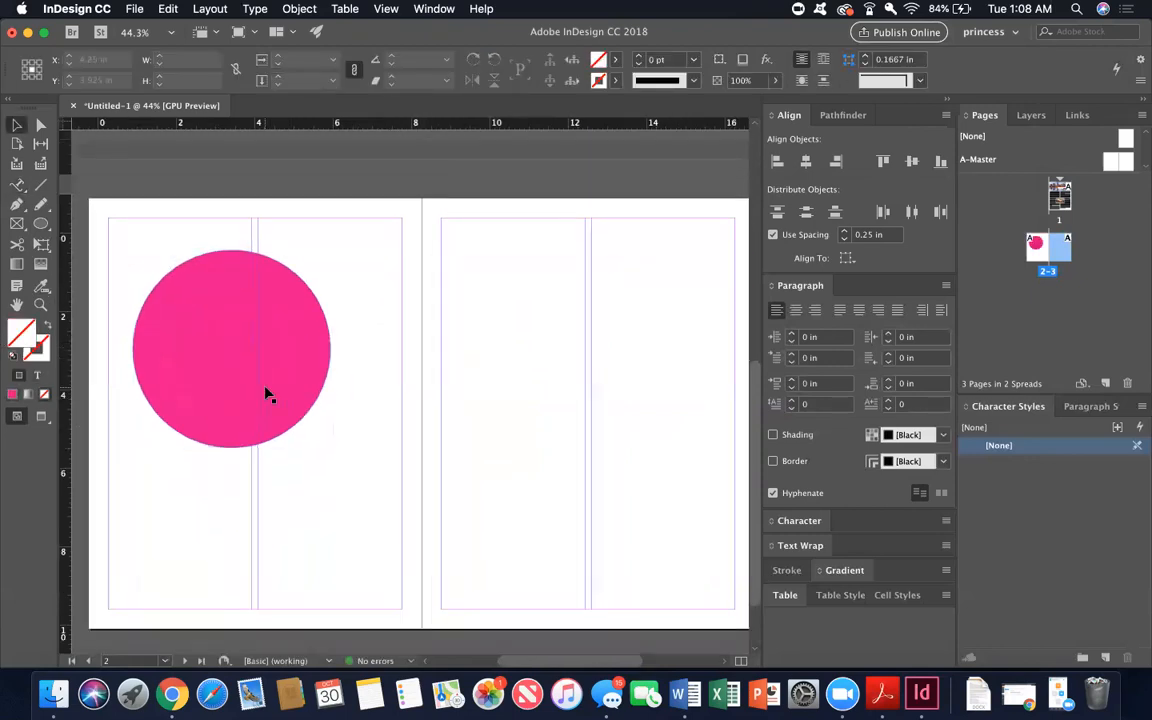
pyautogui.click(41, 229)
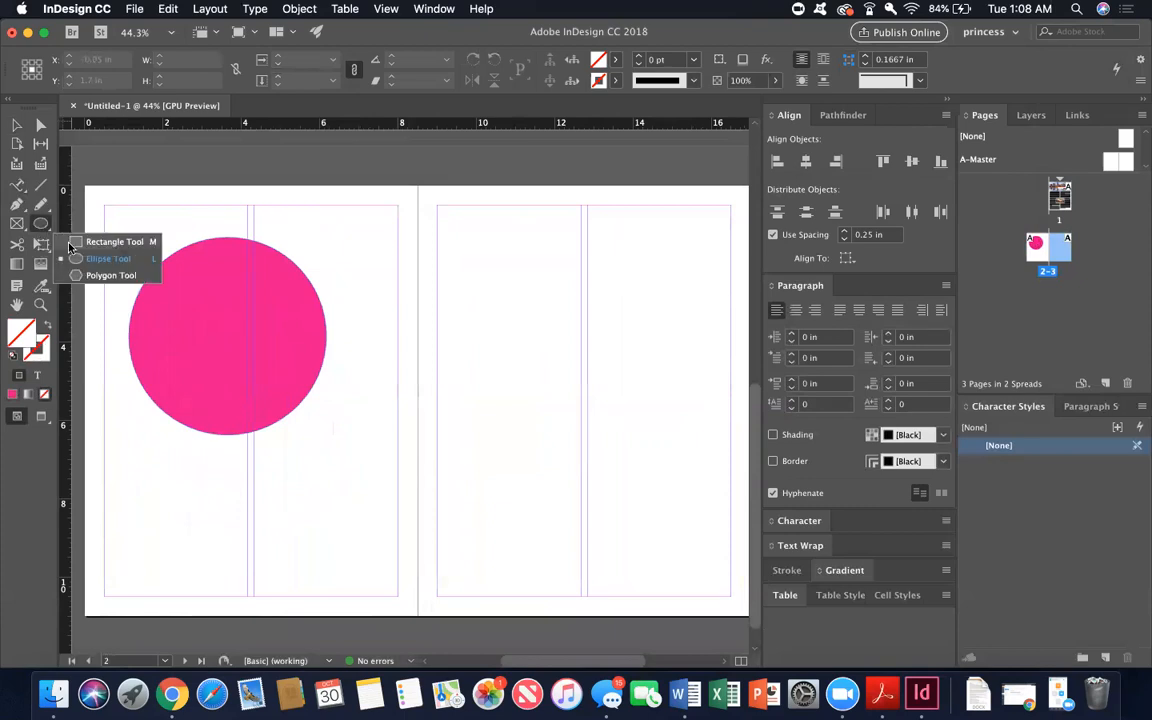
pyautogui.click(80, 275)
pyautogui.moveTo(444, 282); pyautogui.dragTo(674, 492)
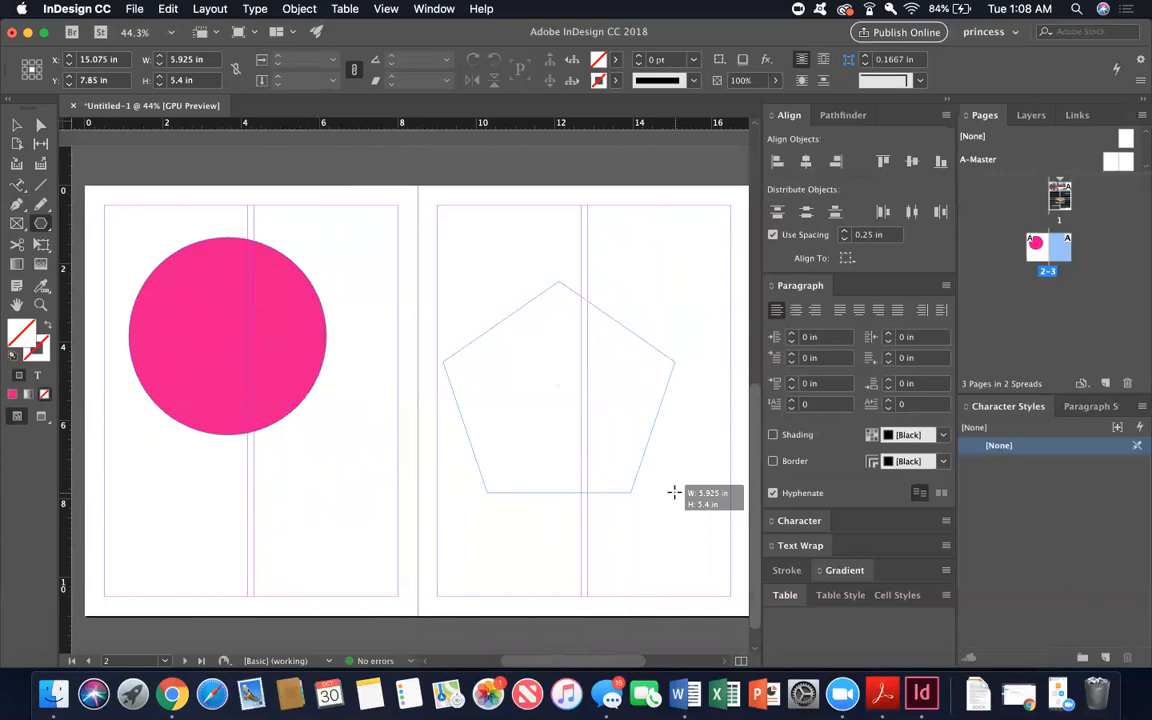
pyautogui.press('Up')
pyautogui.moveTo(674, 492); pyautogui.dragTo(674, 492)
pyautogui.press('Down')
pyautogui.press('Up')
pyautogui.press('Up')
pyautogui.press('Up')
pyautogui.press('Up')
pyautogui.press('Down')
pyautogui.press('Down')
pyautogui.press('Down')
pyautogui.press('Down')
# Try increasing and decreasing the polygon's star inset while it is still being drawn
pyautogui.press('Right')
pyautogui.moveTo(674, 492); pyautogui.dragTo(674, 492)
pyautogui.press('Right')
pyautogui.press('Left')
pyautogui.press('Left')
pyautogui.press('Right')
pyautogui.press('Right')
pyautogui.press('Right')
pyautogui.press('Left')
pyautogui.press('Left')
pyautogui.press('Left')
# Vary the polygon's side count again and finish it as a hexagon
pyautogui.press('Up')
pyautogui.moveTo(674, 492); pyautogui.dragTo(674, 492)
pyautogui.press('Down')
pyautogui.press('Down')
pyautogui.press('Down')
pyautogui.press('Up')
pyautogui.press('Up')
pyautogui.press('Up')
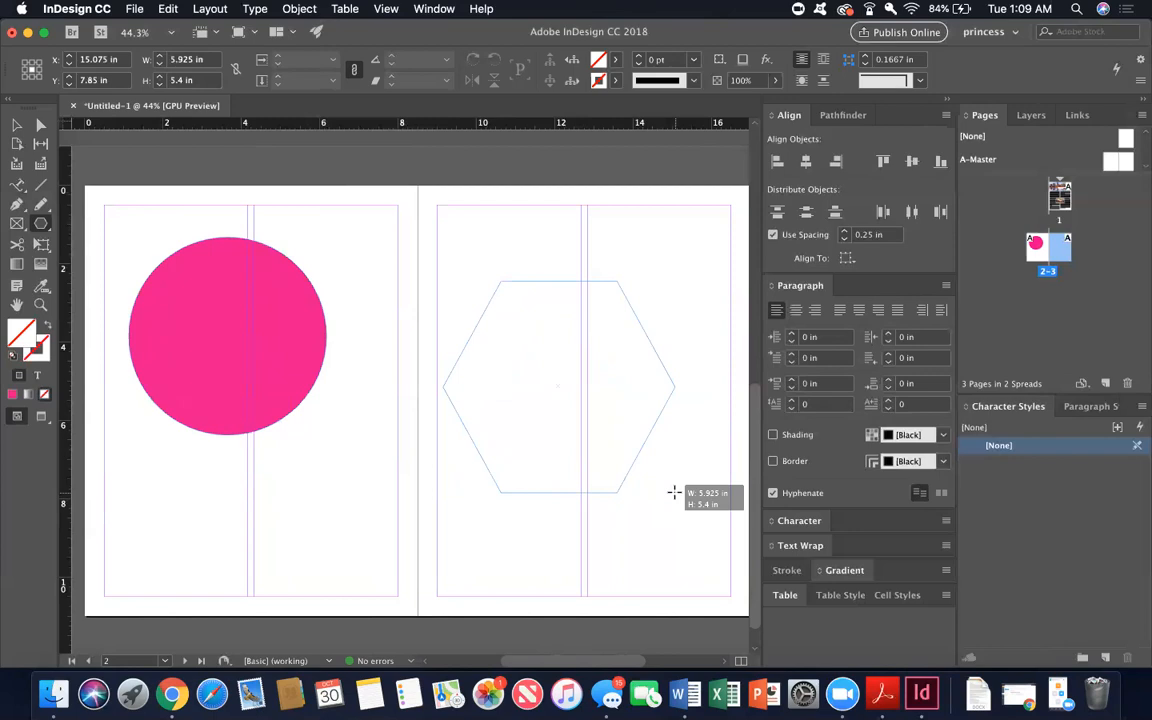
pyautogui.press('space')
pyautogui.moveTo(674, 492); pyautogui.dragTo(674, 495)
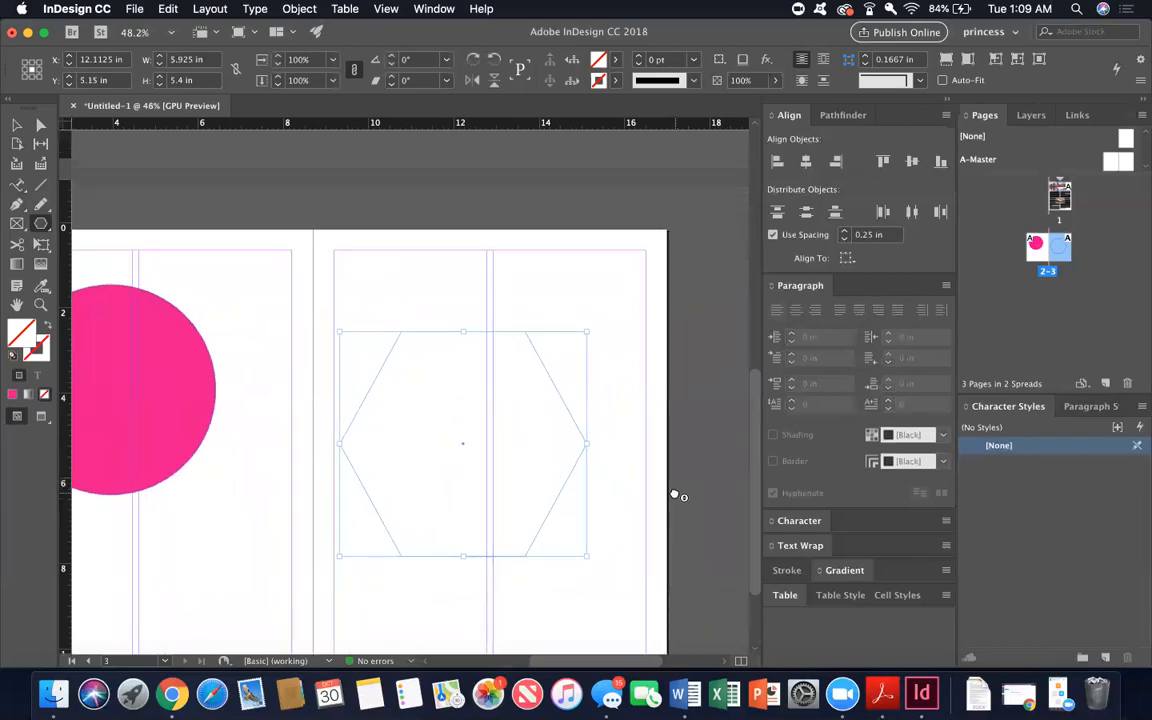
# Select the hexagon on page 3 and delete it
pyautogui.scroll(3, 532, 516)
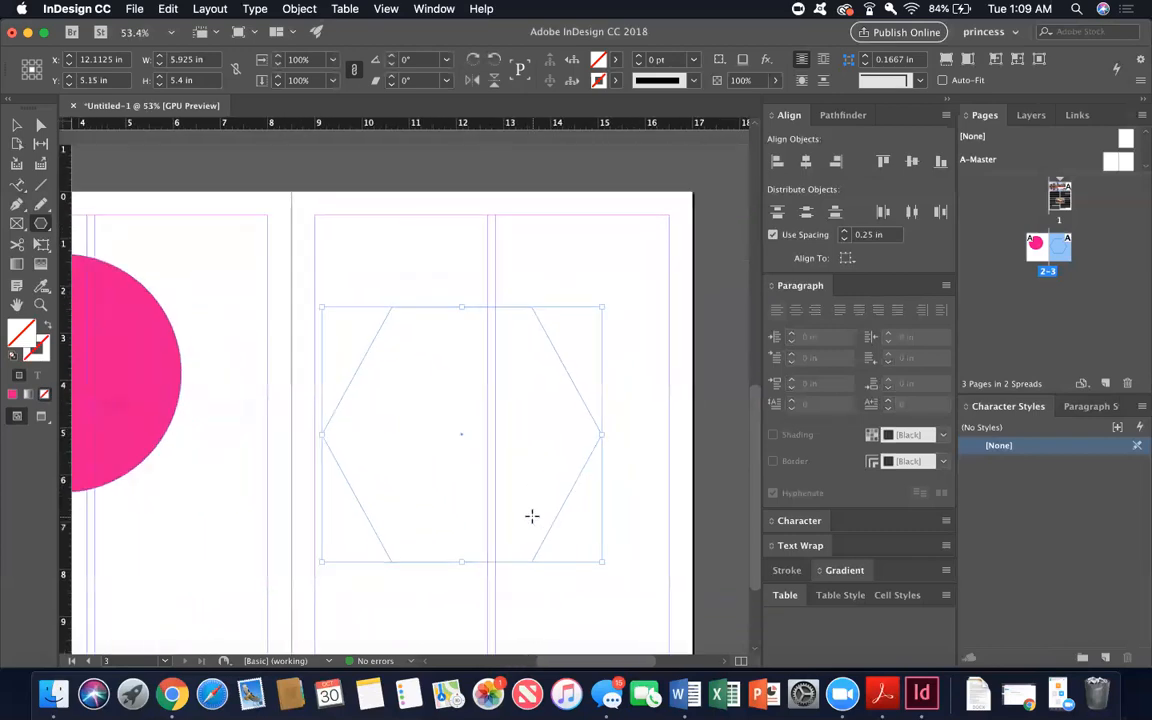
pyautogui.click(38, 127)
pyautogui.click(435, 388)
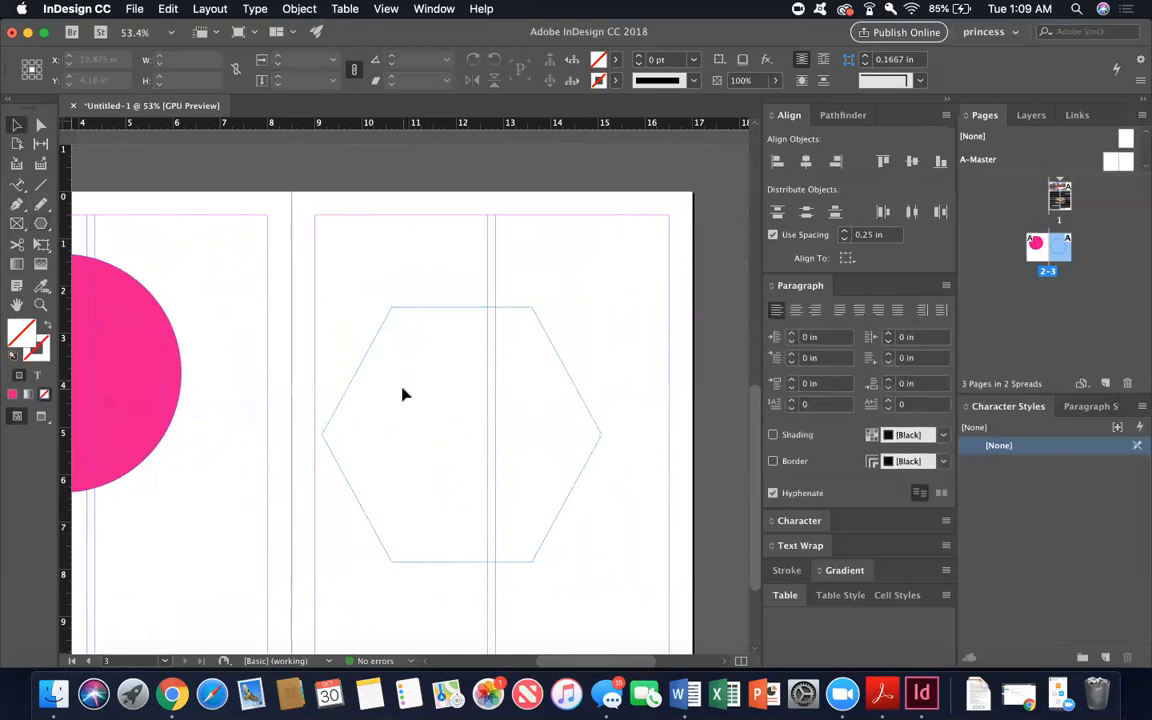
pyautogui.click(349, 386)
pyautogui.press('Delete')
# Draw a new polygon about 5.6 in wide and 4.98 in high on page 3, raising and lowering its star inset
pyautogui.click(41, 223)
pyautogui.moveTo(358, 319); pyautogui.dragTo(622, 553)
pyautogui.press('Right')
pyautogui.press('Right')
pyautogui.press('Right')
pyautogui.press('Right')
pyautogui.press('Right')
pyautogui.press('Right')
pyautogui.press('Right')
pyautogui.press('Right')
pyautogui.press('Right')
pyautogui.press('Right')
pyautogui.press('Right')
pyautogui.press('Right')
pyautogui.press('Right')
pyautogui.press('Right')
pyautogui.press('Right')
pyautogui.press('Right')
pyautogui.press('Right')
pyautogui.press('Right')
pyautogui.press('Left')
pyautogui.press('Left')
pyautogui.press('Left')
pyautogui.press('Left')
pyautogui.press('Left')
pyautogui.press('Left')
pyautogui.press('Left')
pyautogui.press('Left')
pyautogui.press('Left')
pyautogui.press('Left')
pyautogui.press('Left')
pyautogui.press('Left')
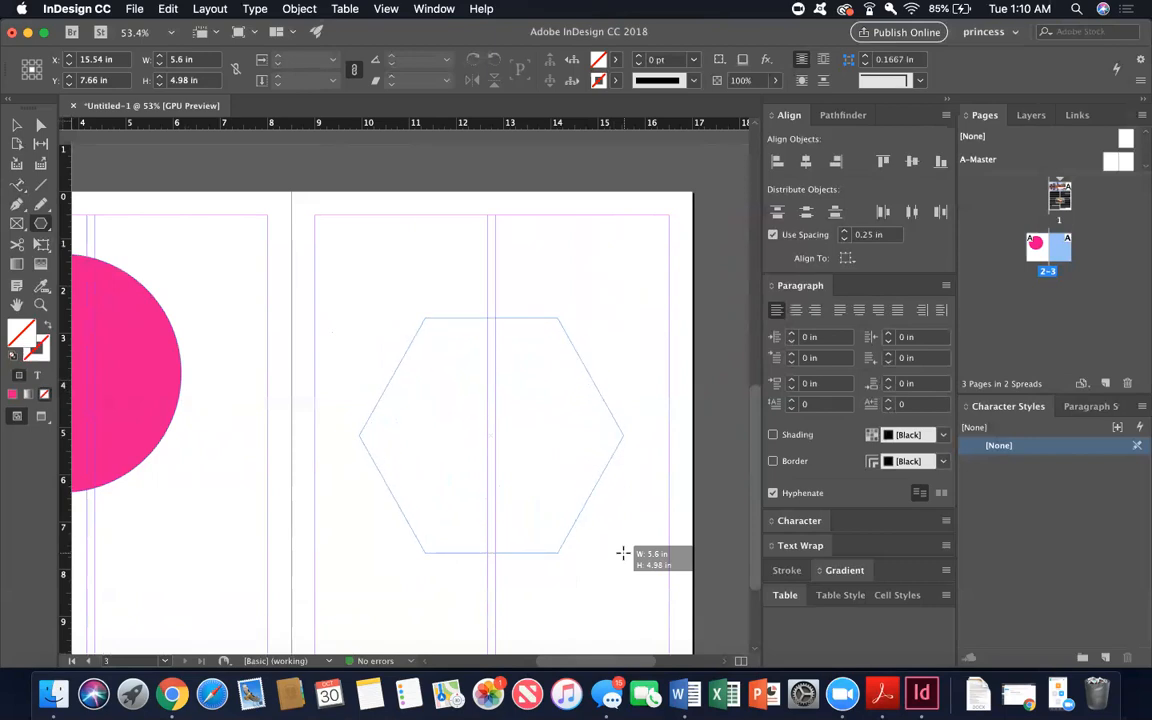
# Adjust the number of sides of the polygon being drawn to five
pyautogui.press('Up')
pyautogui.moveTo(622, 553); pyautogui.dragTo(622, 553)
pyautogui.press('Down')
pyautogui.press('Down')
pyautogui.press('Up')
pyautogui.press('Down')
# Turn the polygon being drawn on page 3 into a five-pointed star by raising its star inset
pyautogui.press('Right')
pyautogui.press('Right')
pyautogui.press('Right')
pyautogui.press('Right')
pyautogui.press('Right')
pyautogui.press('Right')
pyautogui.press('Right')
pyautogui.press('Right')
pyautogui.press('Right')
pyautogui.press('Right')
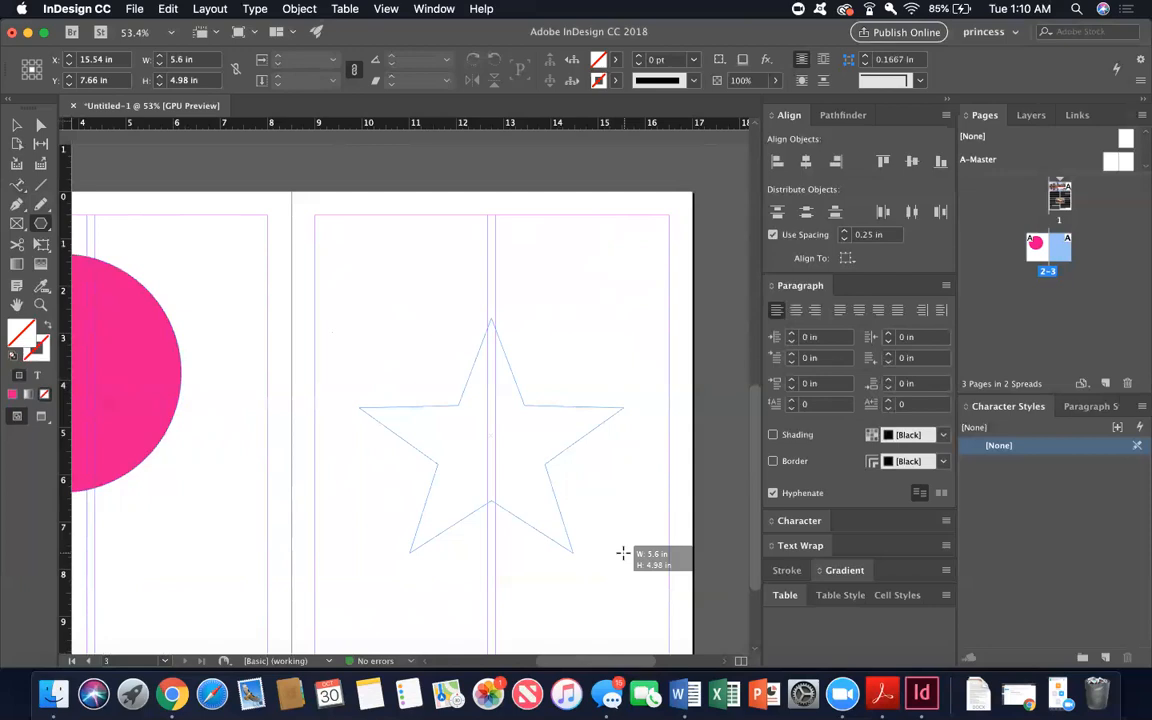
# Reduce the star inset to nothing, finish the shape as a pentagon about 5.6 in wide and 4.98 in high, and deselect it
pyautogui.press('Left')
pyautogui.press('Left')
pyautogui.press('Left')
pyautogui.press('Left')
pyautogui.press('Left')
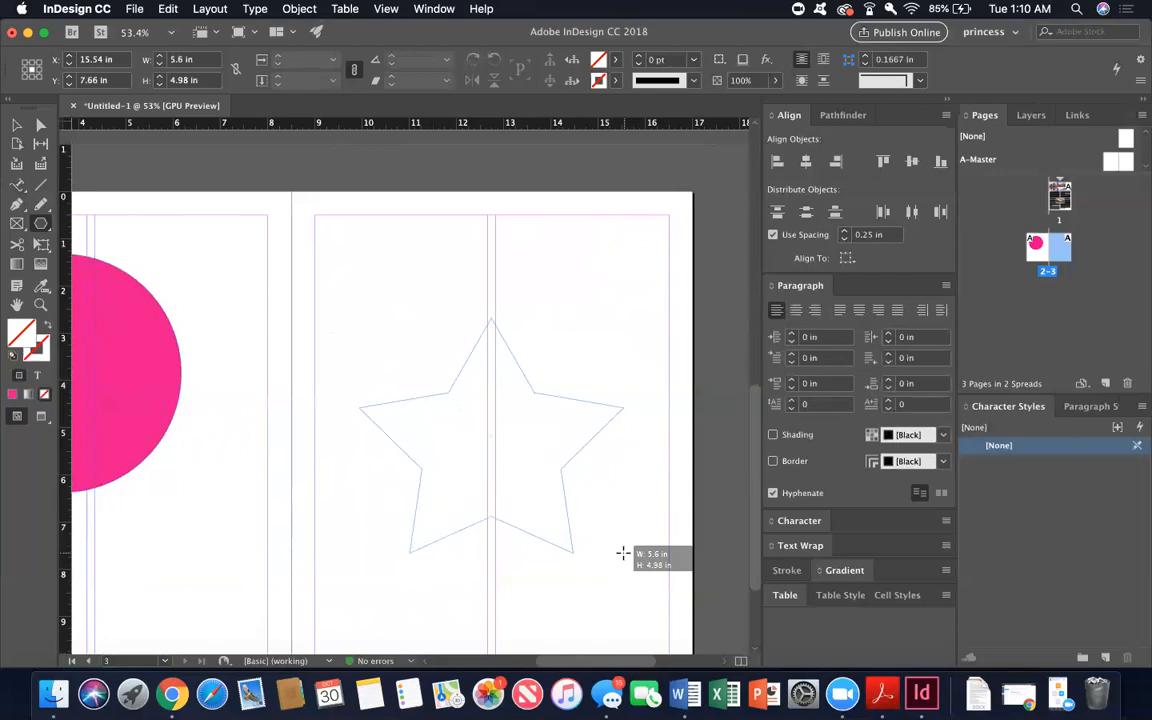
pyautogui.press('Left')
pyautogui.press('Left')
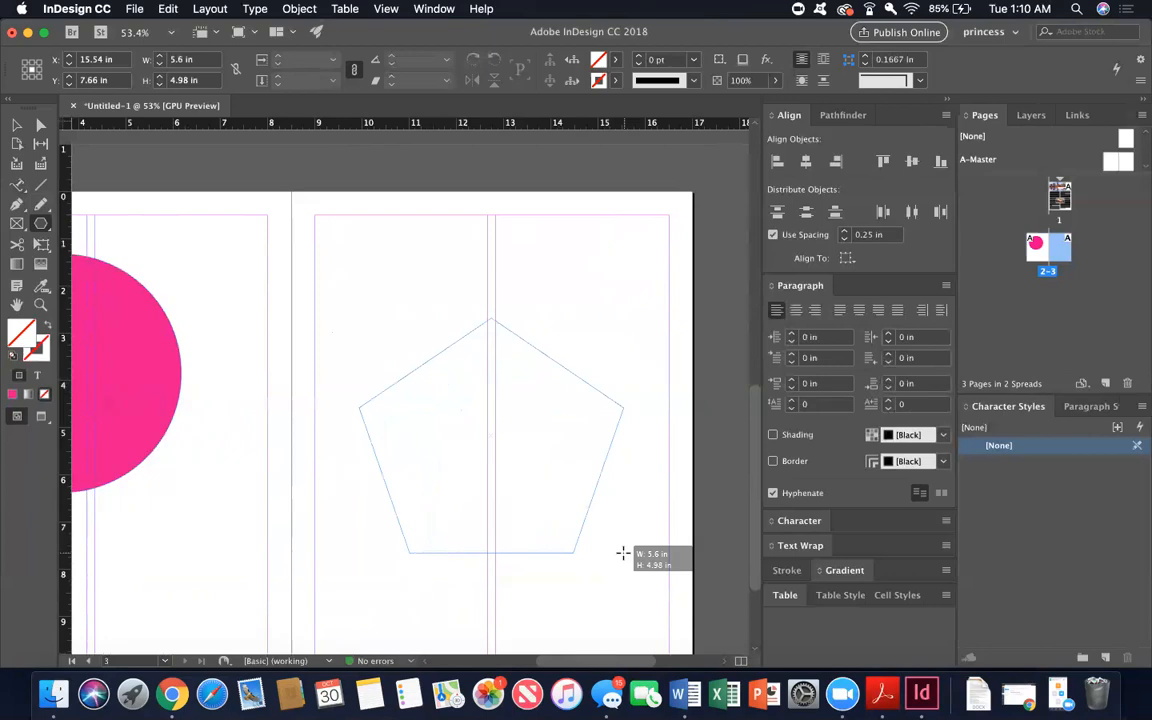
pyautogui.moveTo(622, 553); pyautogui.dragTo(622, 553)
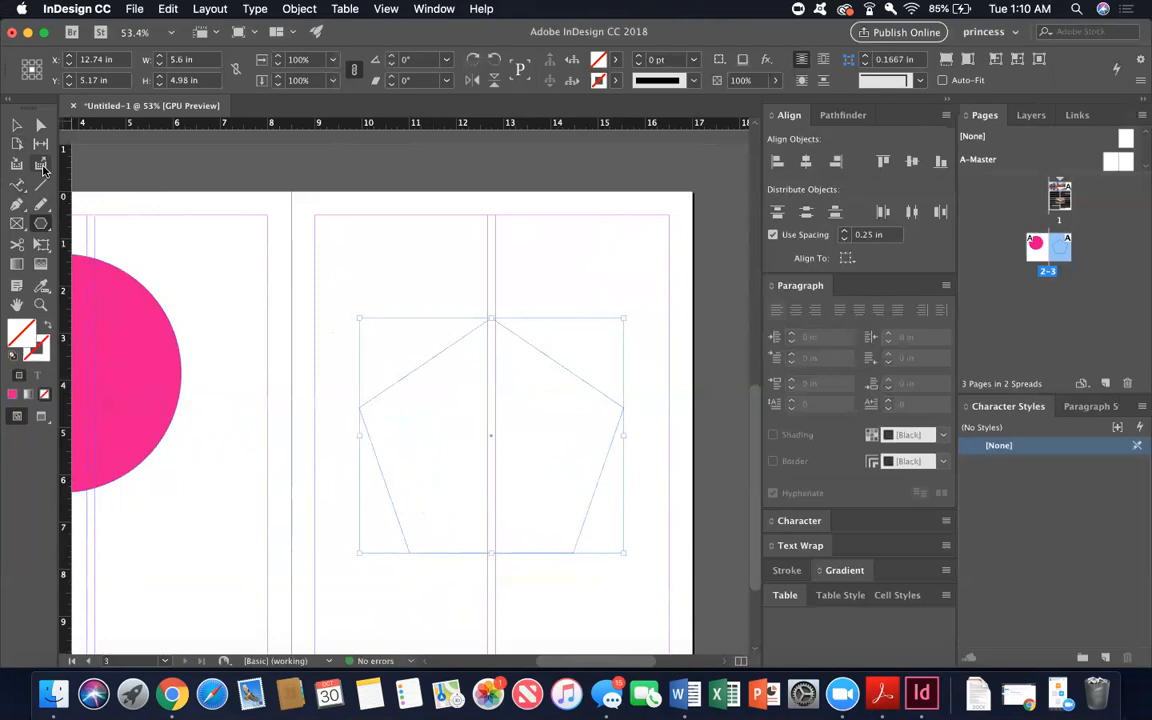
pyautogui.click(17, 125)
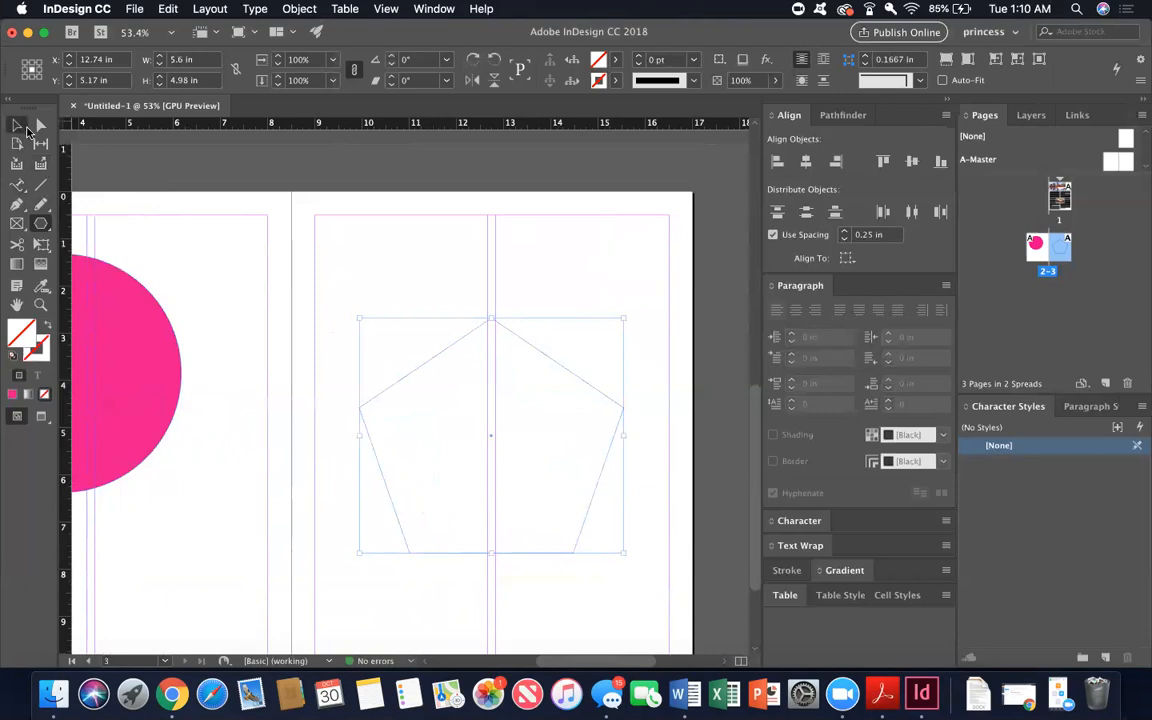
pyautogui.click(387, 270)
# Place the text cursor in the page 1 article and look at the spelling options, including Dynamic Spelling
pyautogui.scroll(10, 387, 267)
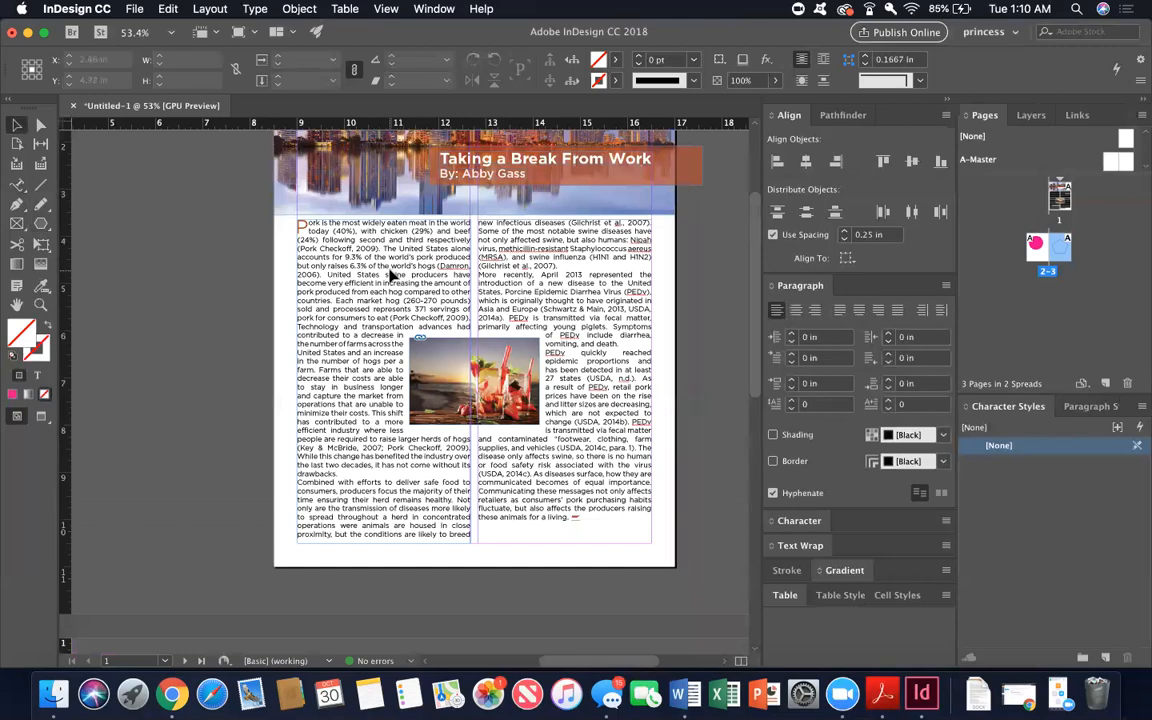
pyautogui.doubleClick(390, 272)
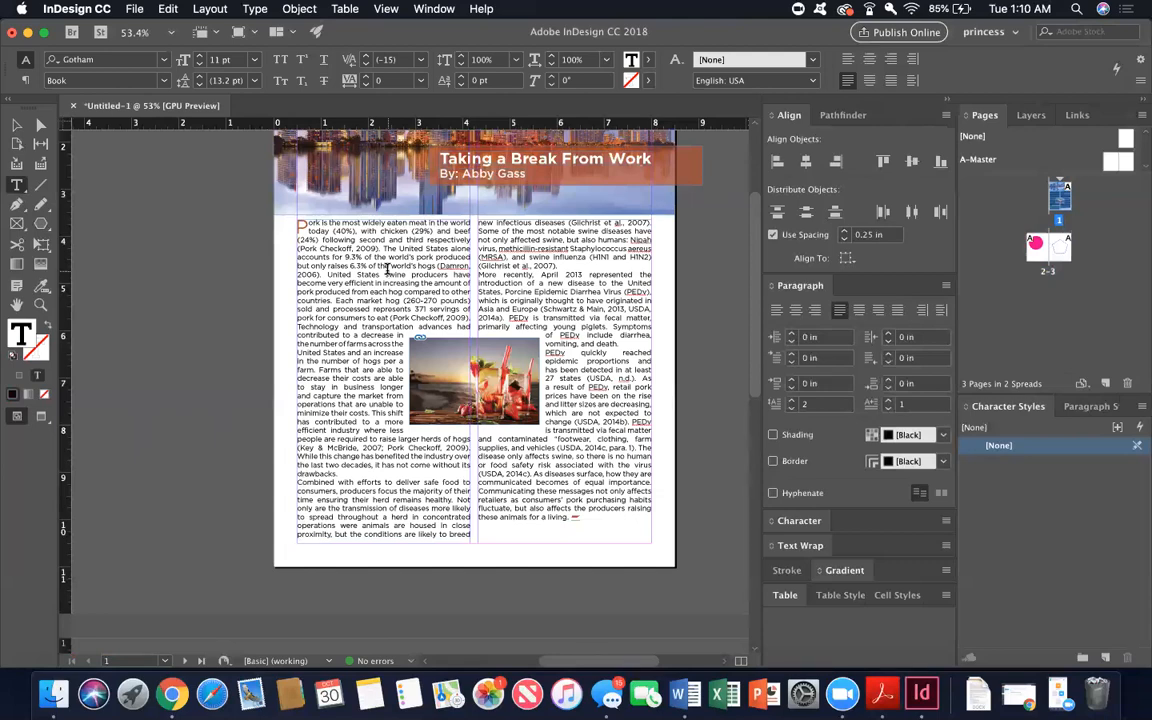
pyautogui.click(149, 17)
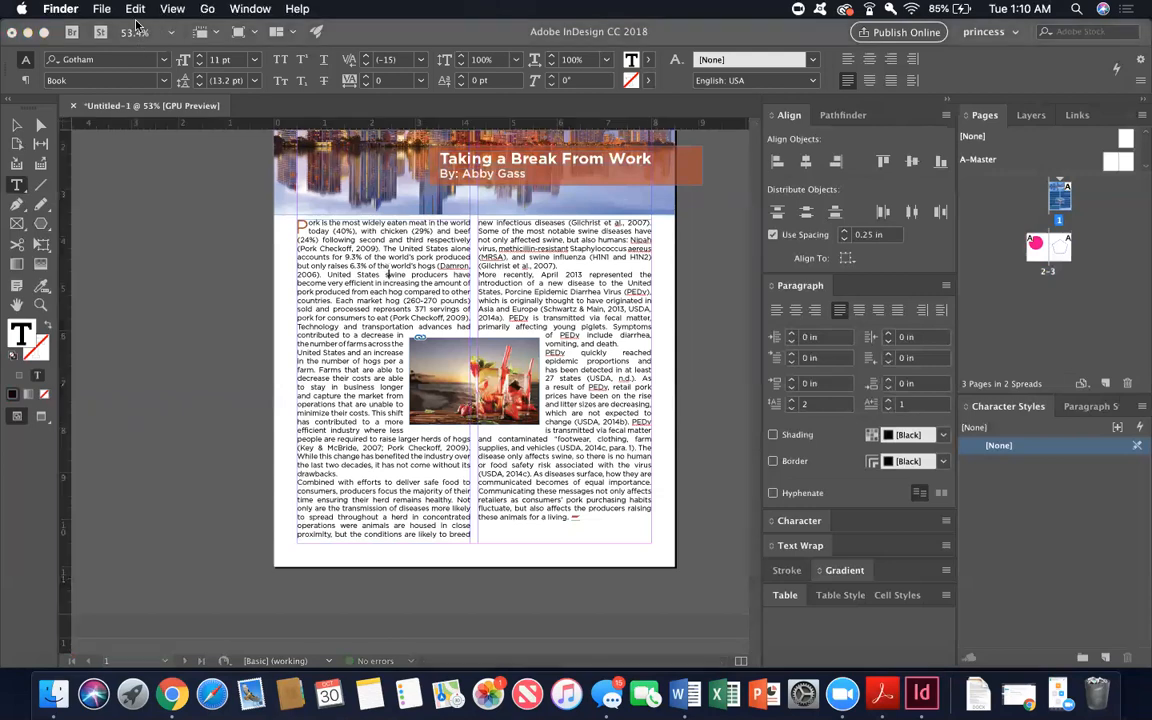
pyautogui.click(224, 254)
pyautogui.click(168, 10)
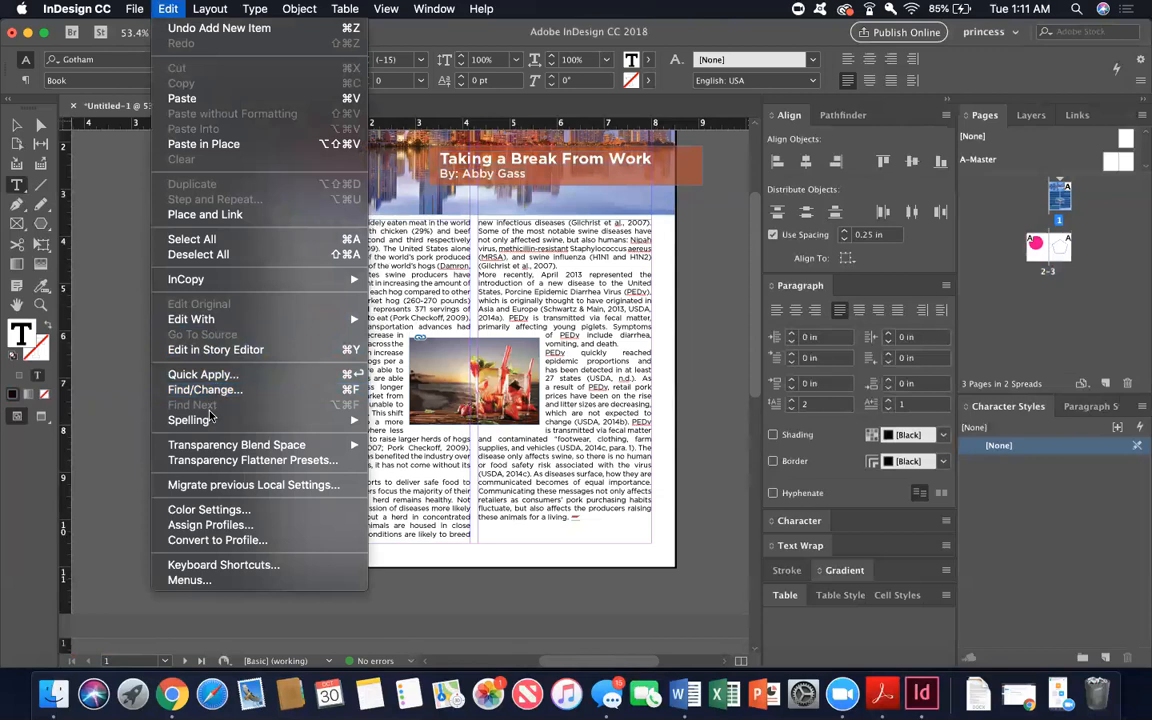
pyautogui.moveTo(210, 421)
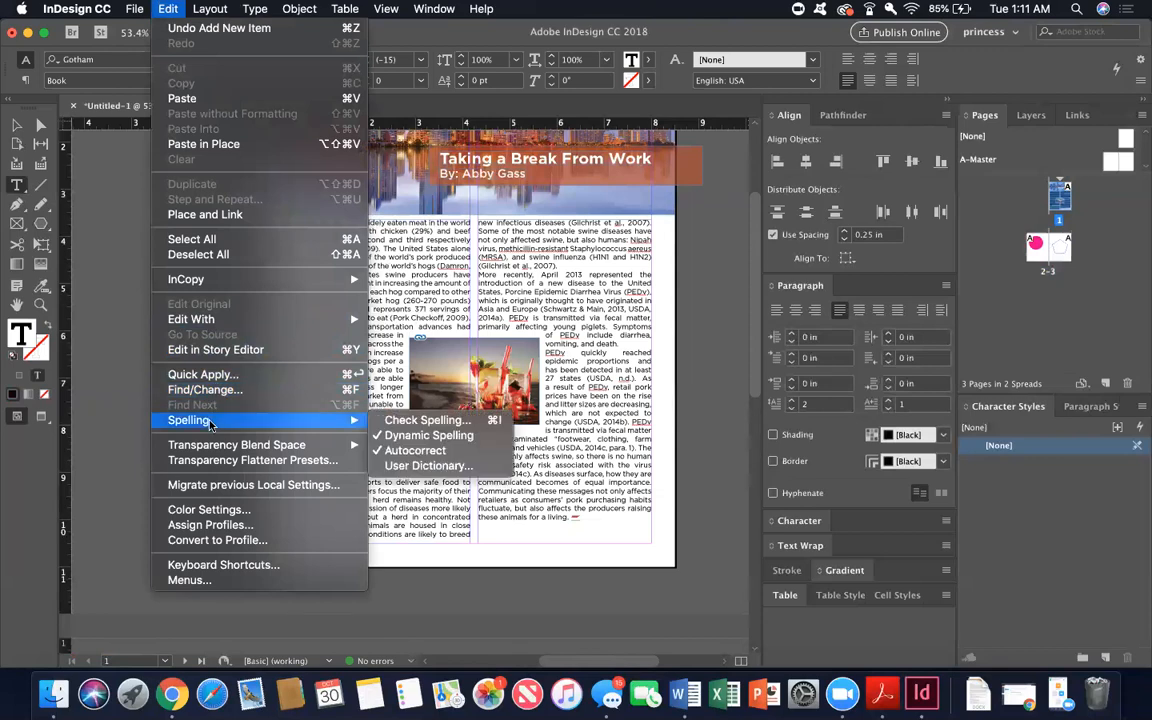
pyautogui.click(428, 435)
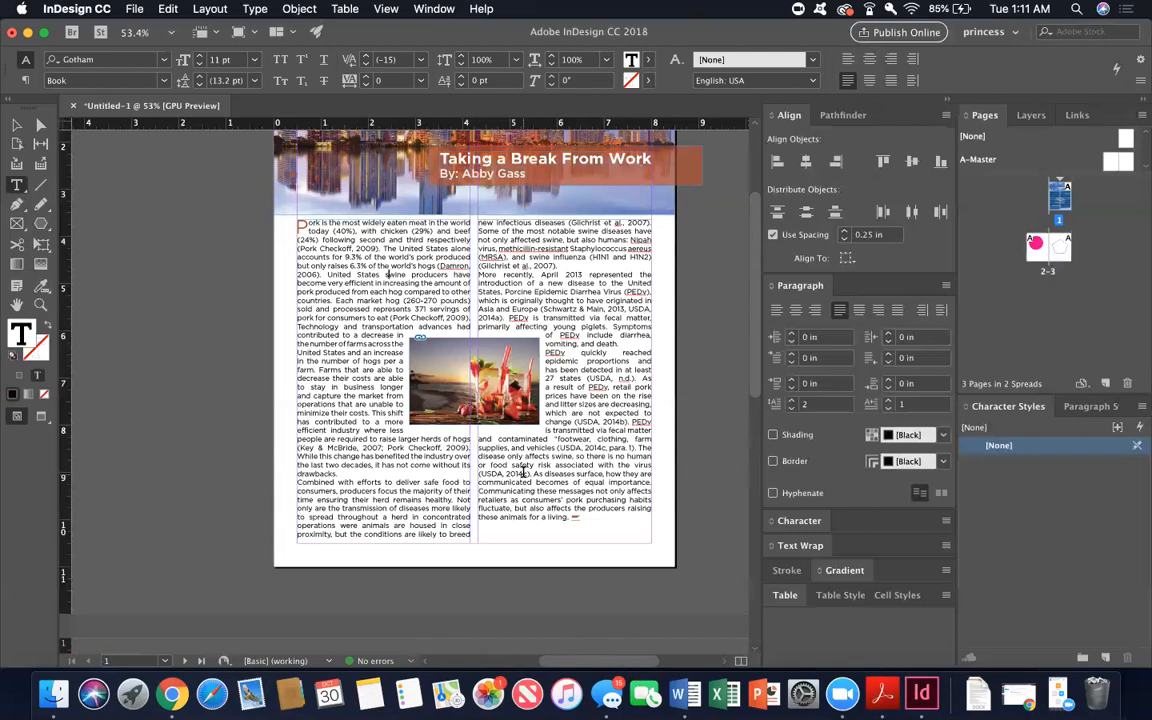
# Show the list of linked images, deselect the article text, and switch the document to Preview mode
pyautogui.scroll(2, 690, 398)
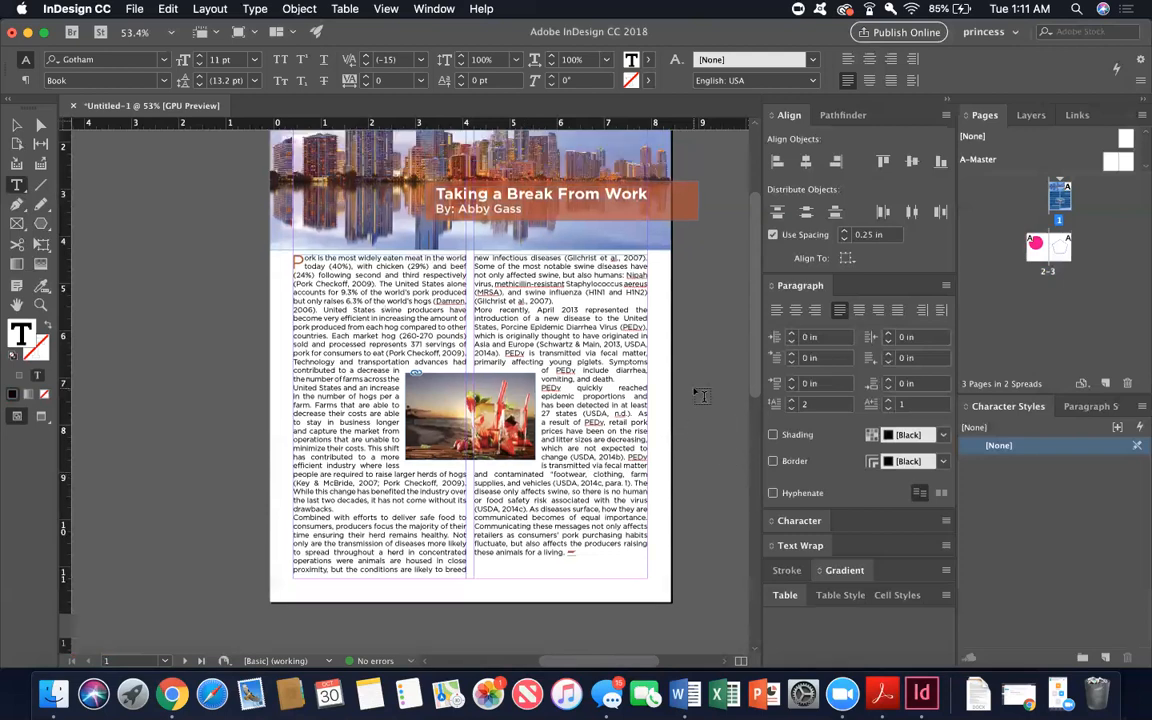
pyautogui.scroll(3, 703, 397)
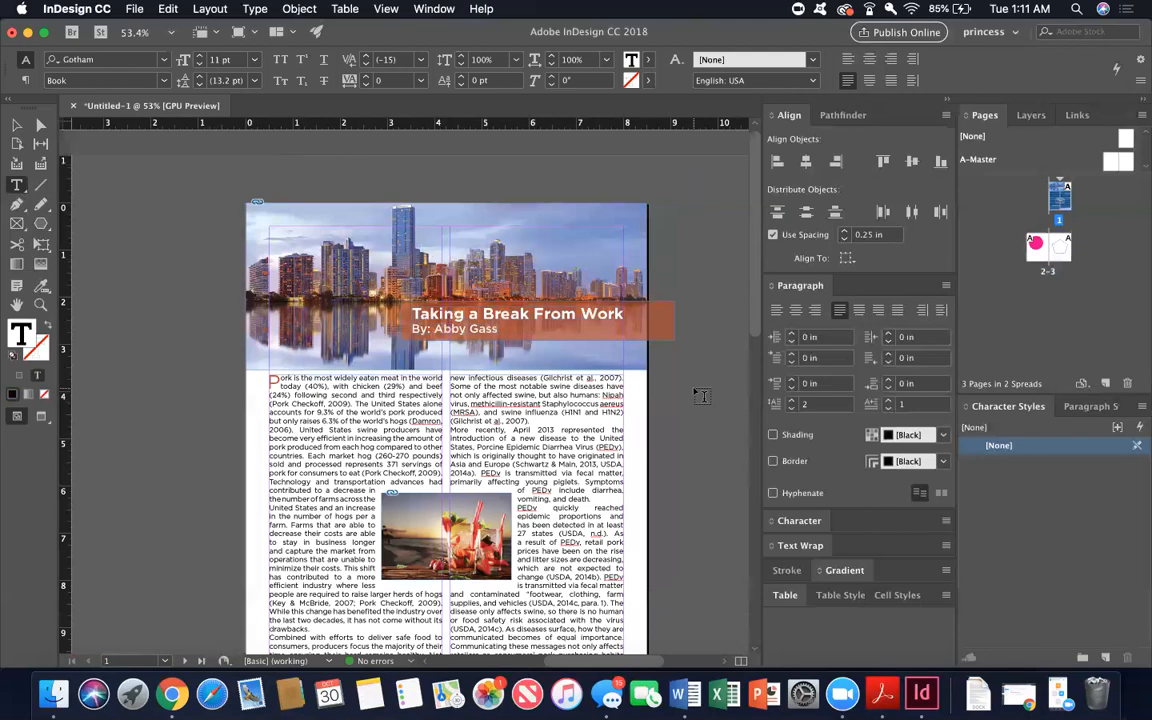
pyautogui.click(1072, 116)
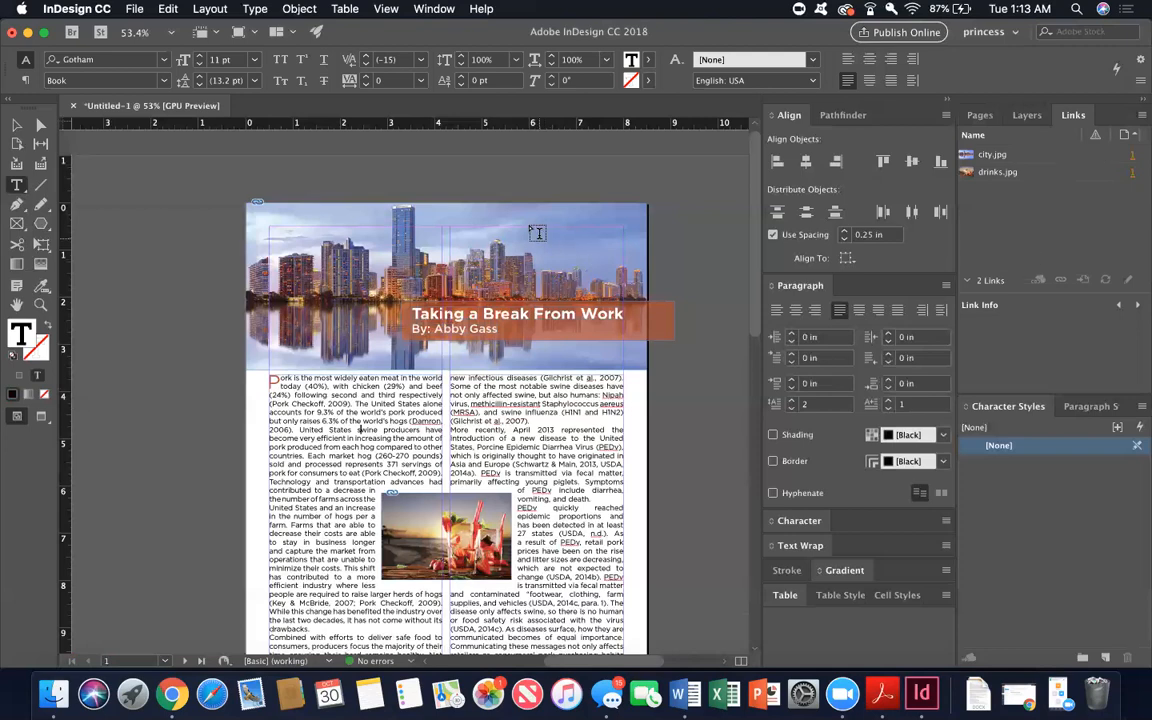
pyautogui.click(670, 221)
pyautogui.press('w')
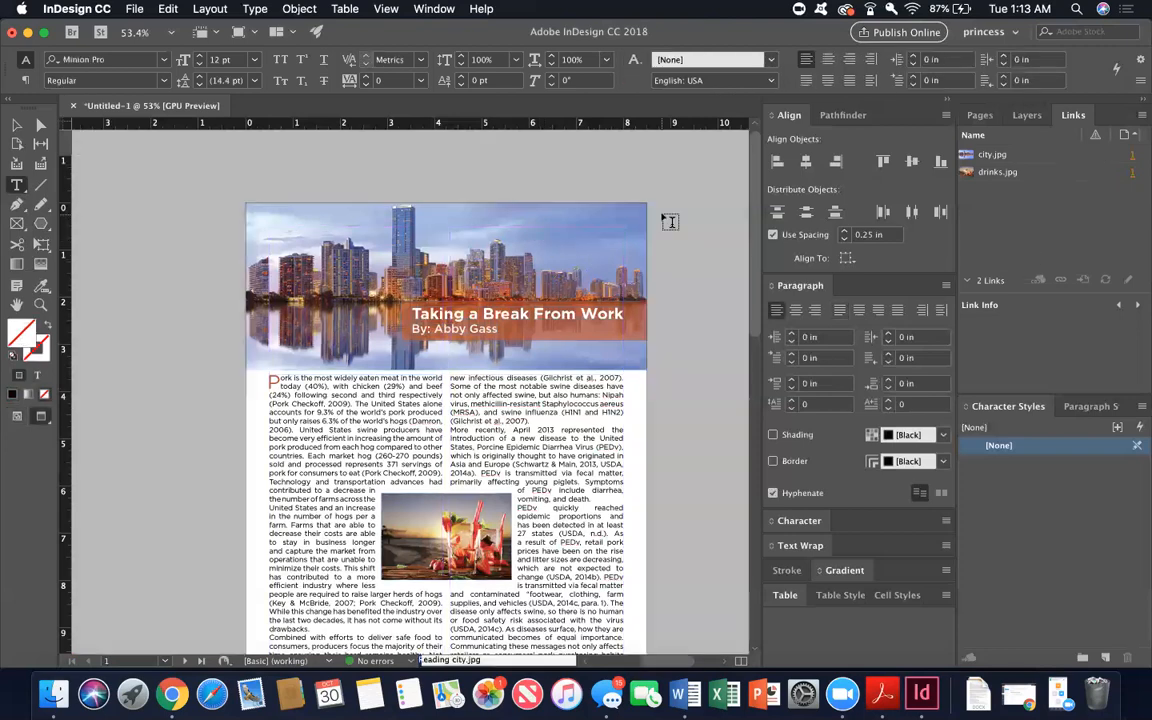
# Look over the page 2-3 spread and the page 1 article layout in Preview mode
pyautogui.scroll(-15, 608, 351)
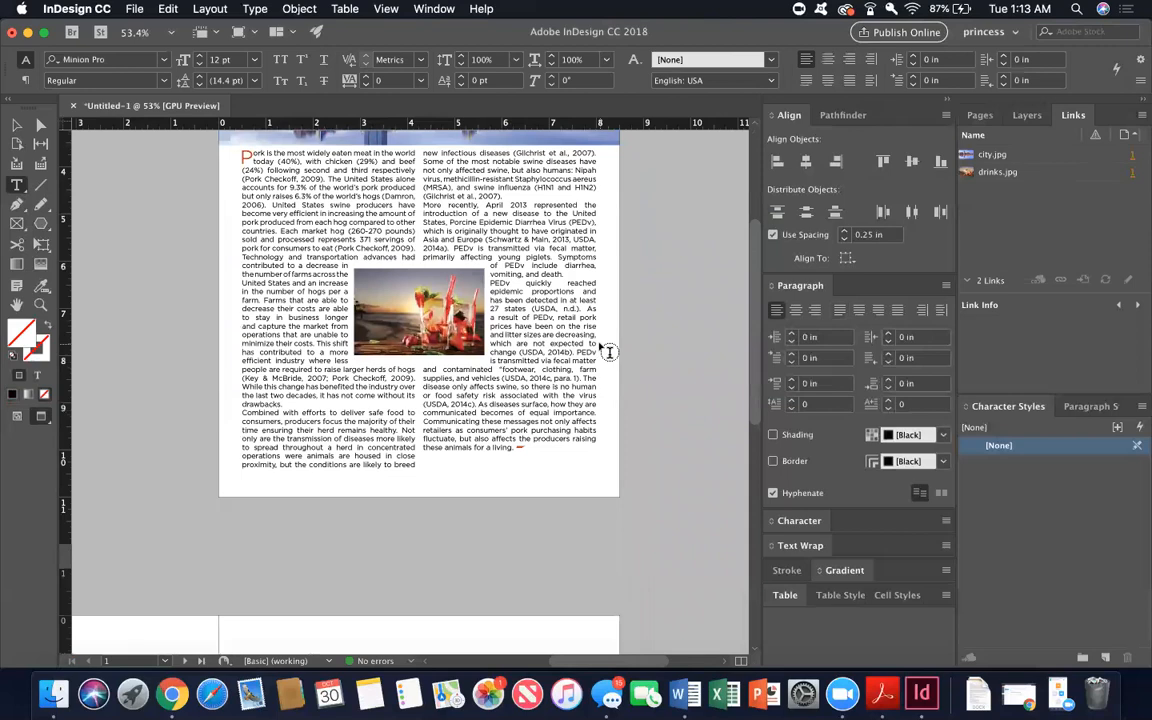
pyautogui.hscroll(-5, 608, 351)
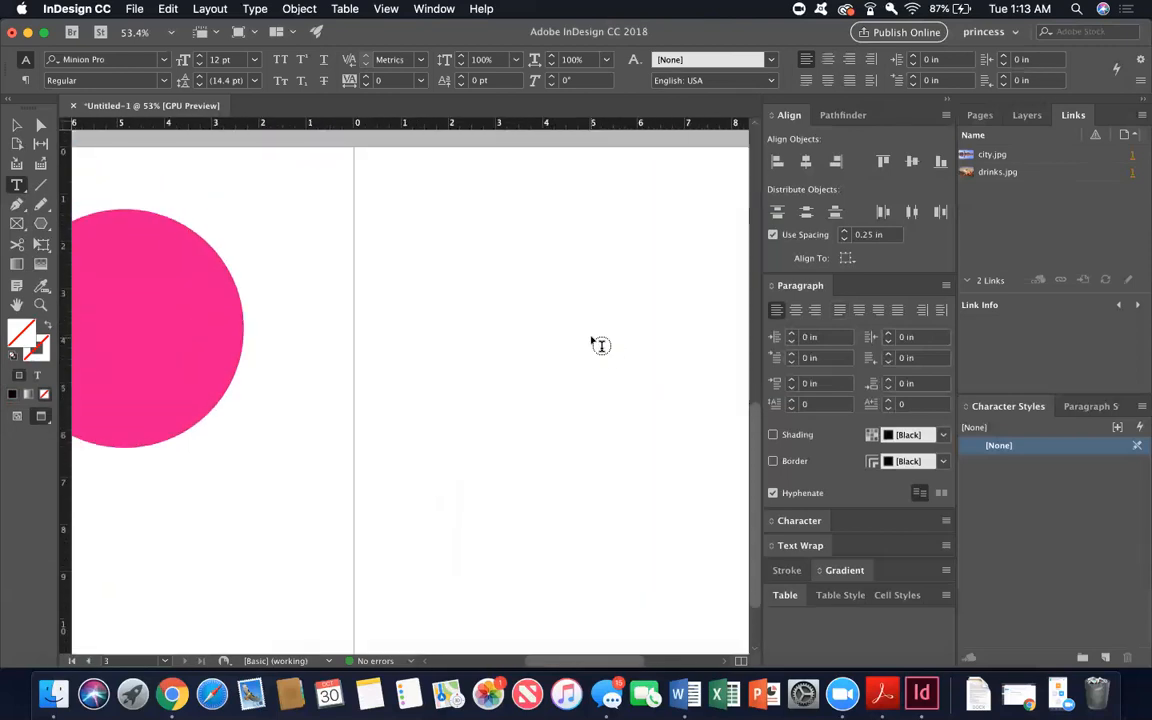
pyautogui.hscroll(2, 600, 345)
pyautogui.scroll(15, 600, 345)
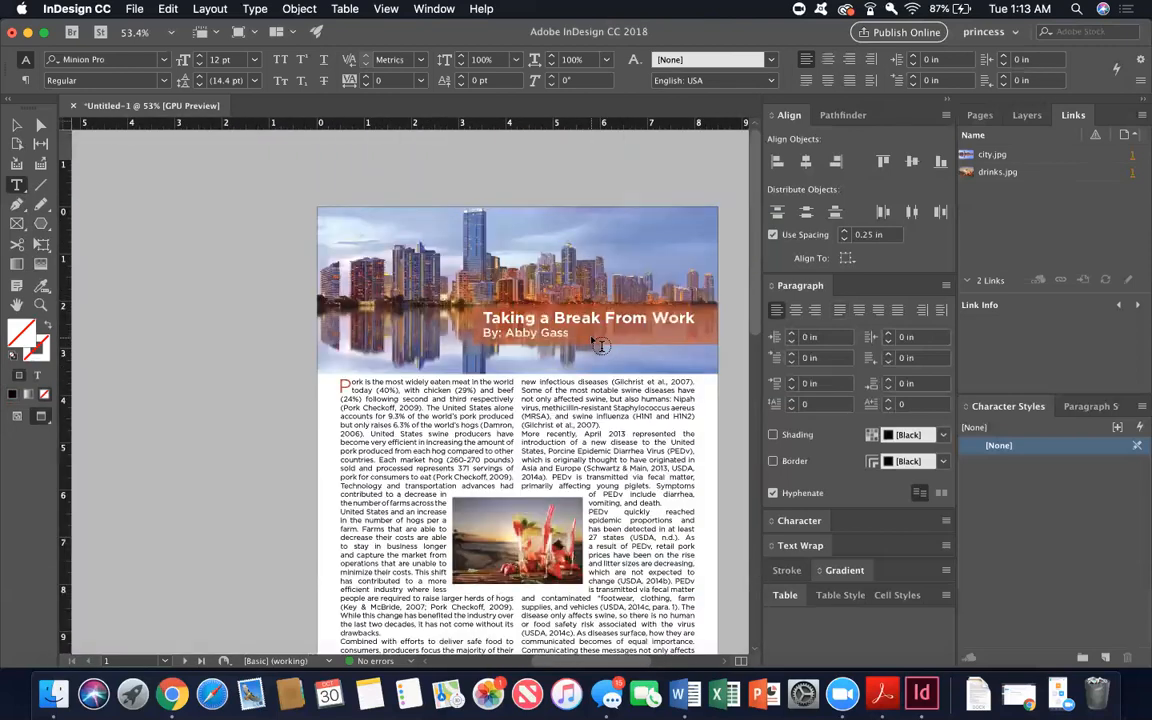
pyautogui.scroll(-3, 600, 345)
pyautogui.hscroll(1, 600, 345)
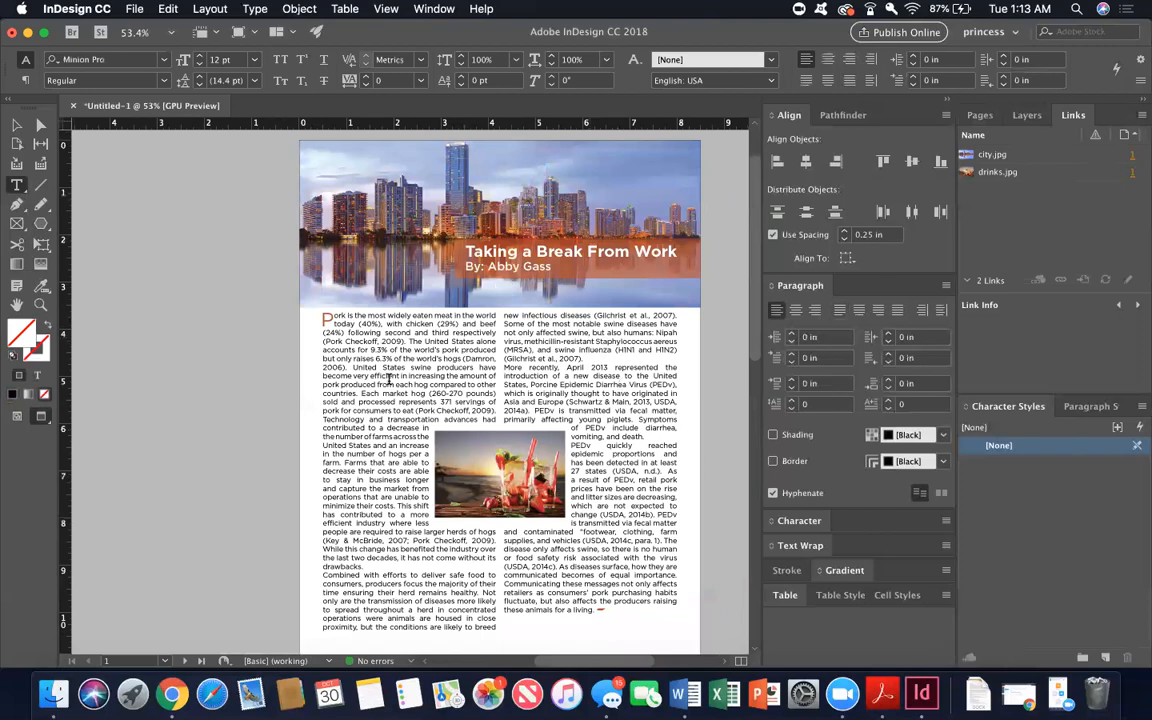
pyautogui.scroll(-2, 347, 345)
pyautogui.hscroll(-1, 347, 345)
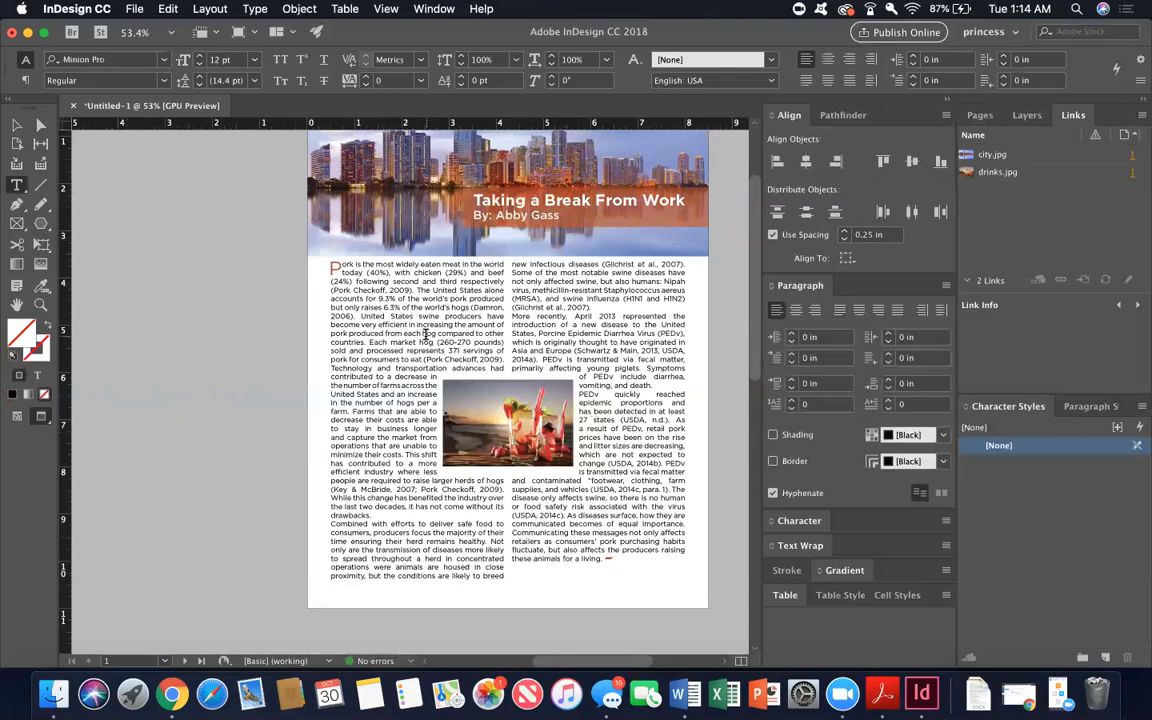
pyautogui.hscroll(2, 425, 336)
pyautogui.scroll(-1, 425, 336)
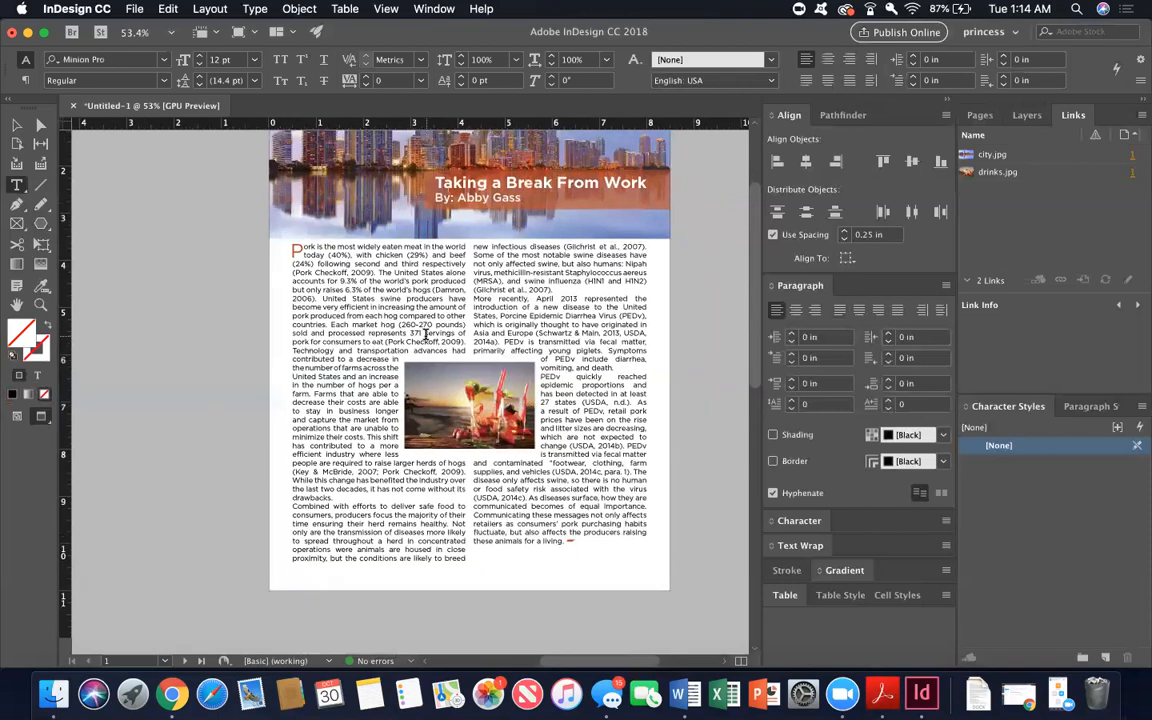
pyautogui.scroll(3, 425, 336)
pyautogui.hscroll(1, 425, 336)
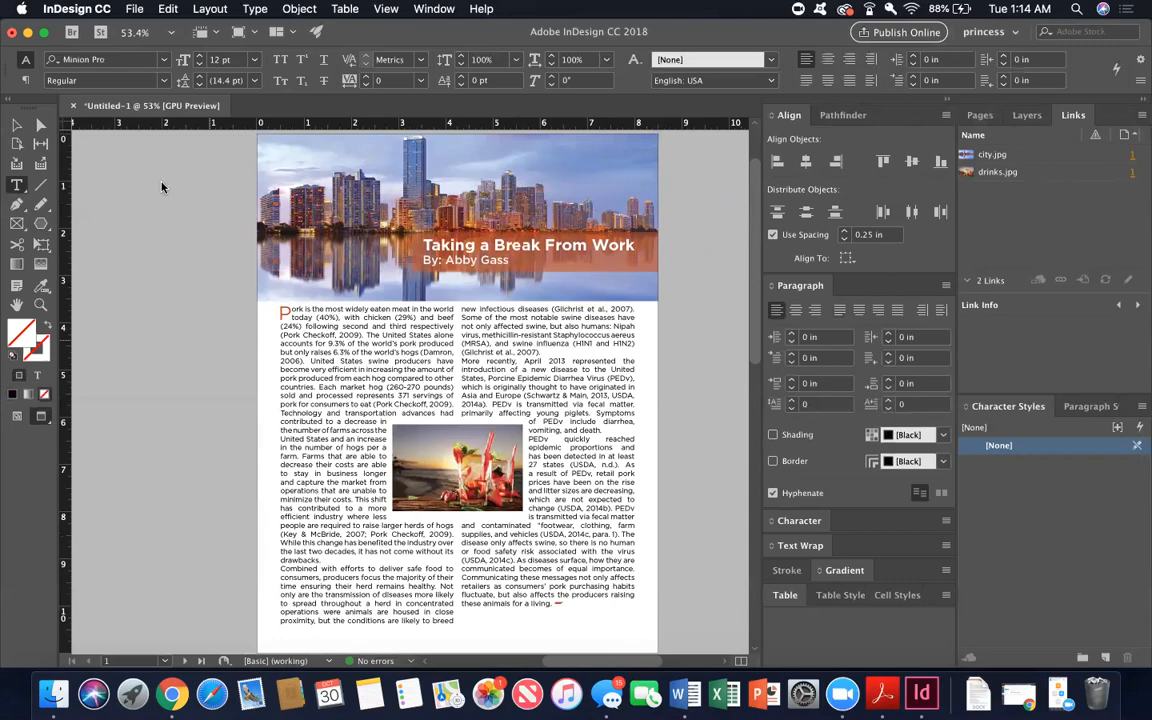
# Start saving the document and choose the ALEC 330 - TA folder inside UT on the Desktop
pyautogui.press('super+s')
pyautogui.click(133, 9)
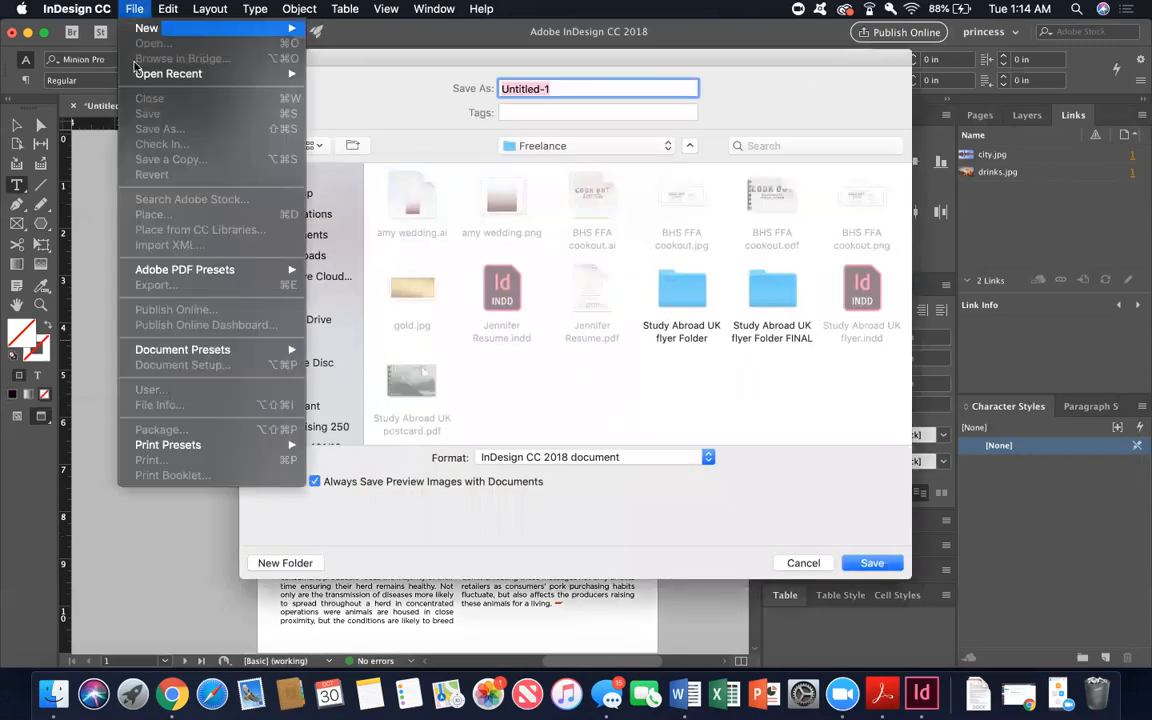
pyautogui.click(392, 103)
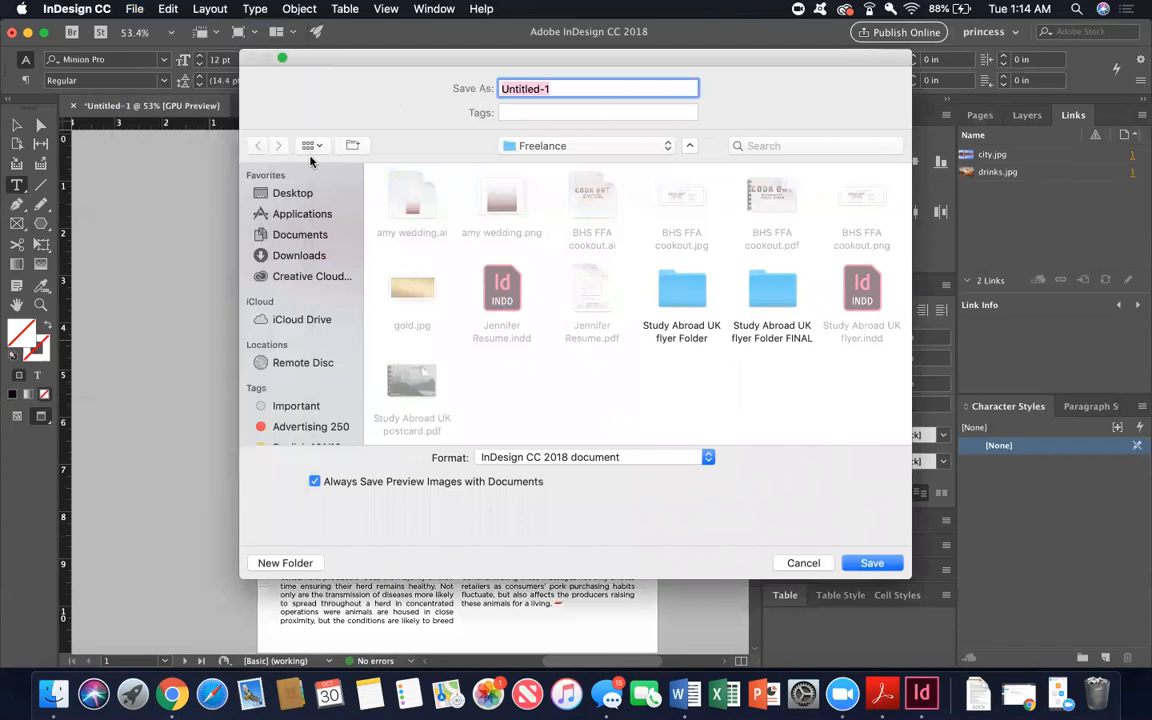
pyautogui.click(266, 193)
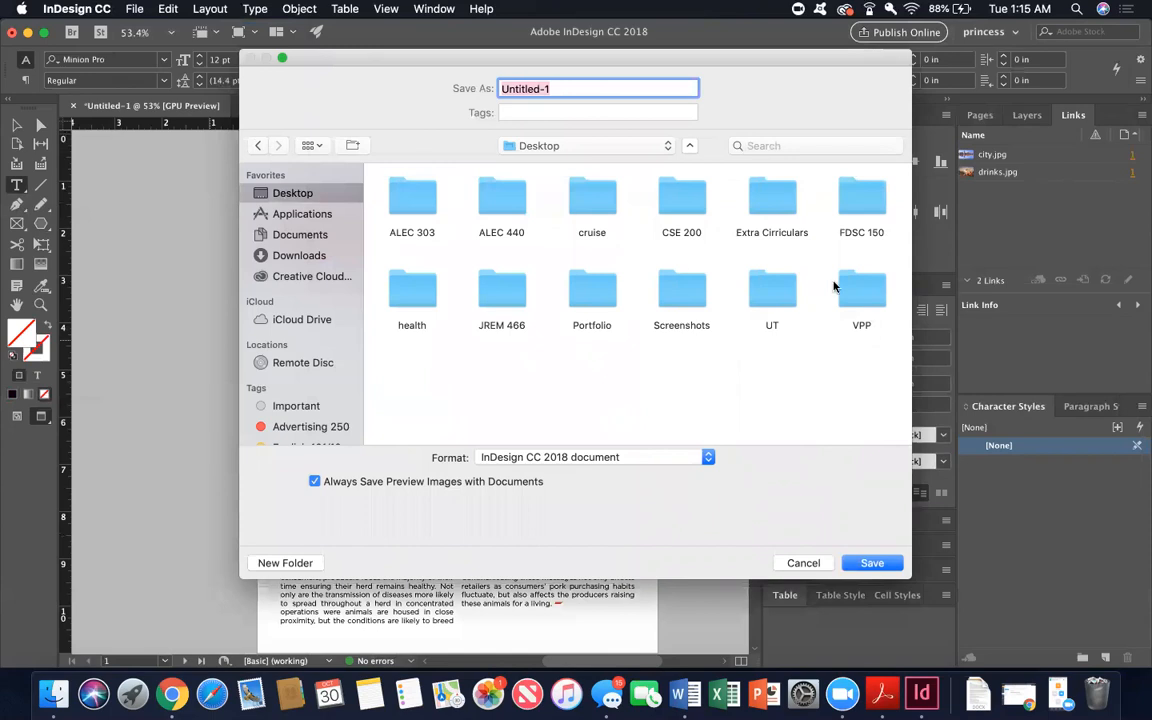
pyautogui.doubleClick(774, 300)
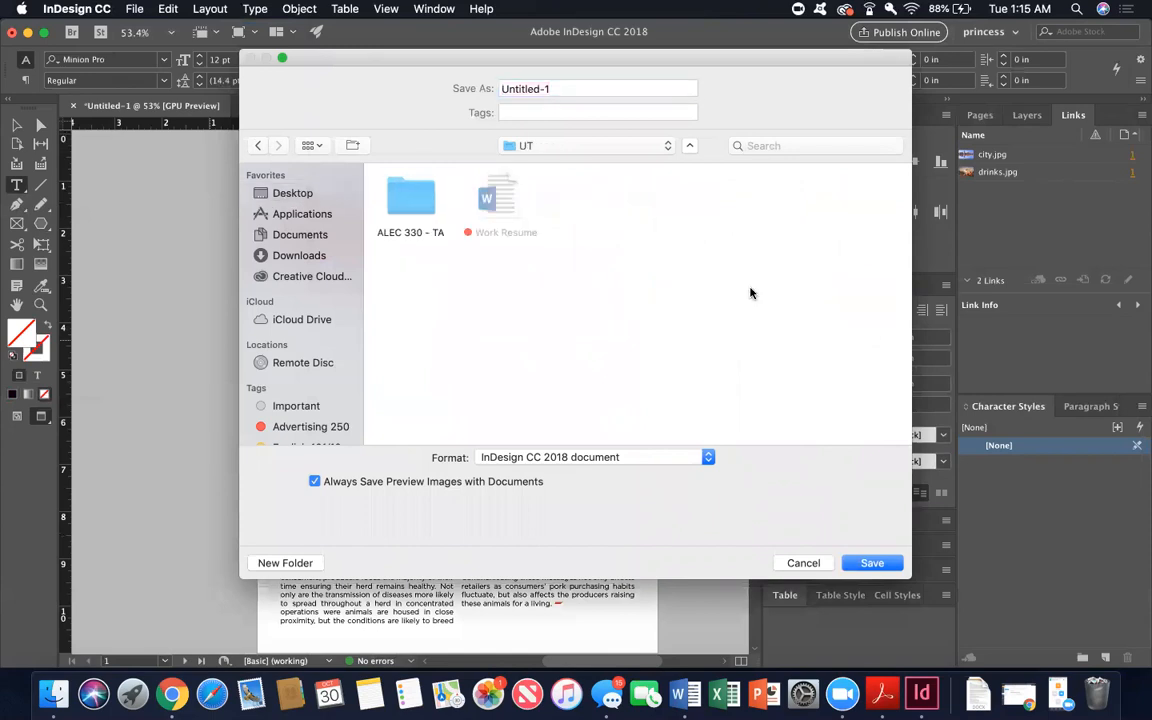
pyautogui.doubleClick(404, 200)
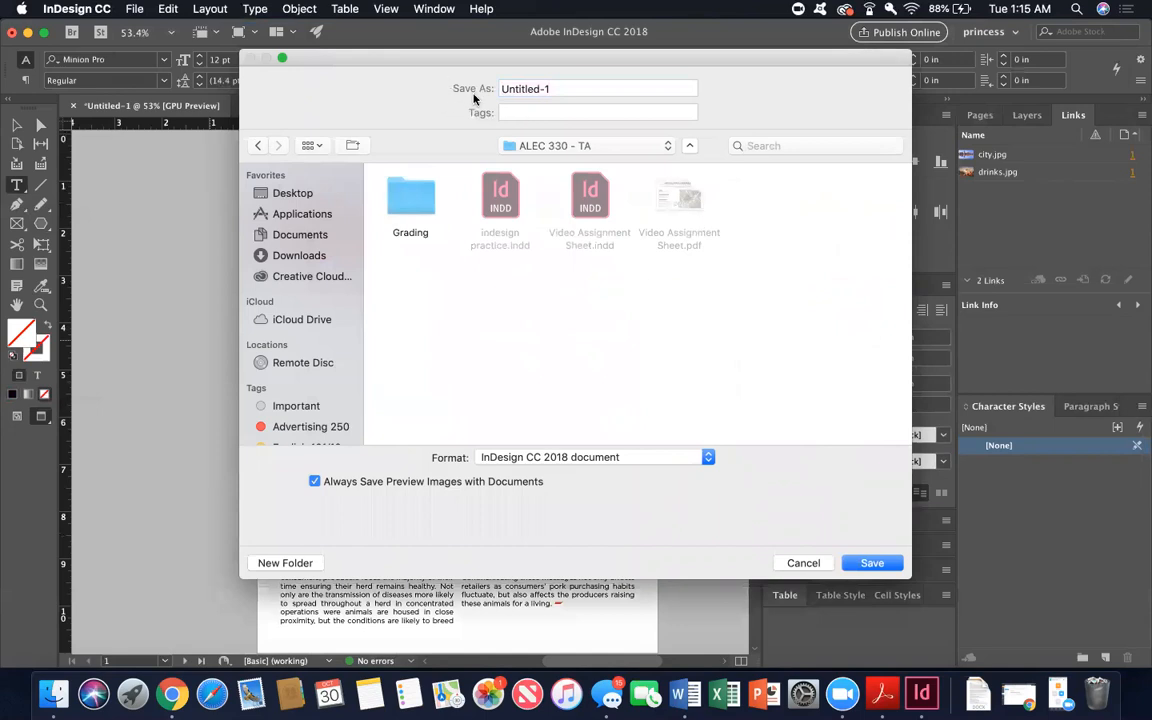
# Name the file "Taking a Break From Work" and save it as an InDesign CC 2018 document
pyautogui.click(503, 88)
pyautogui.press('BackSpace')
pyautogui.write('Taking a')
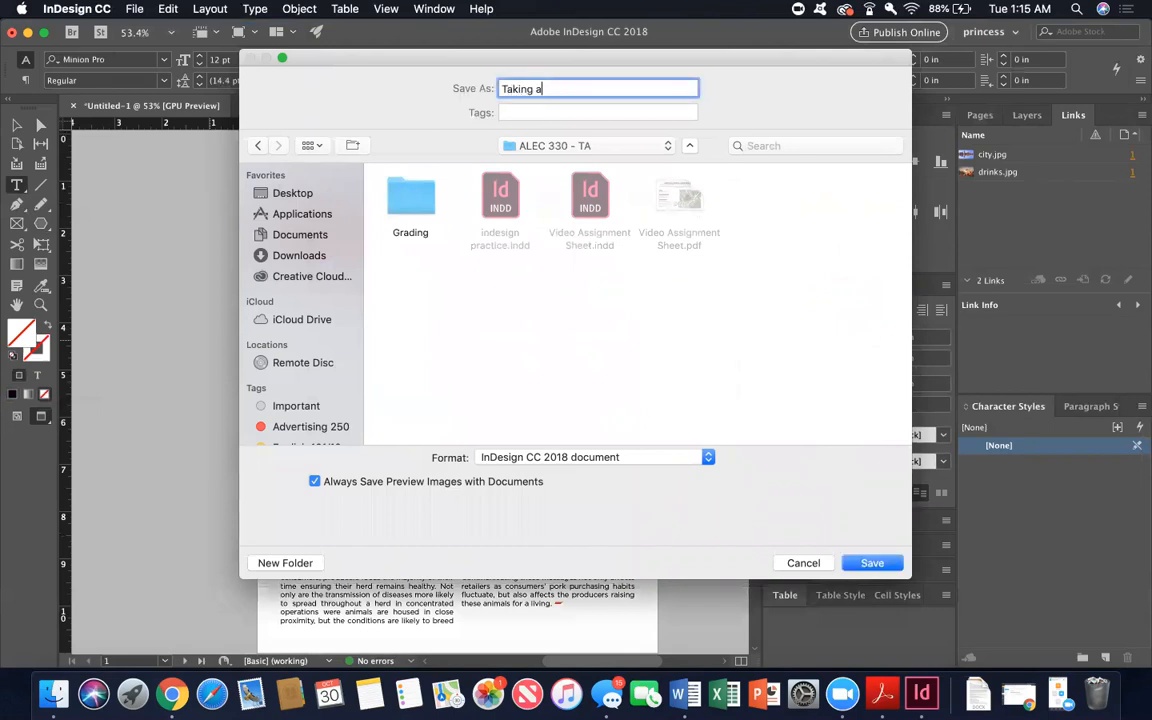
pyautogui.write(' Break From Work.')
pyautogui.press('BackSpace')
pyautogui.press('BackSpace')
pyautogui.click(860, 565)
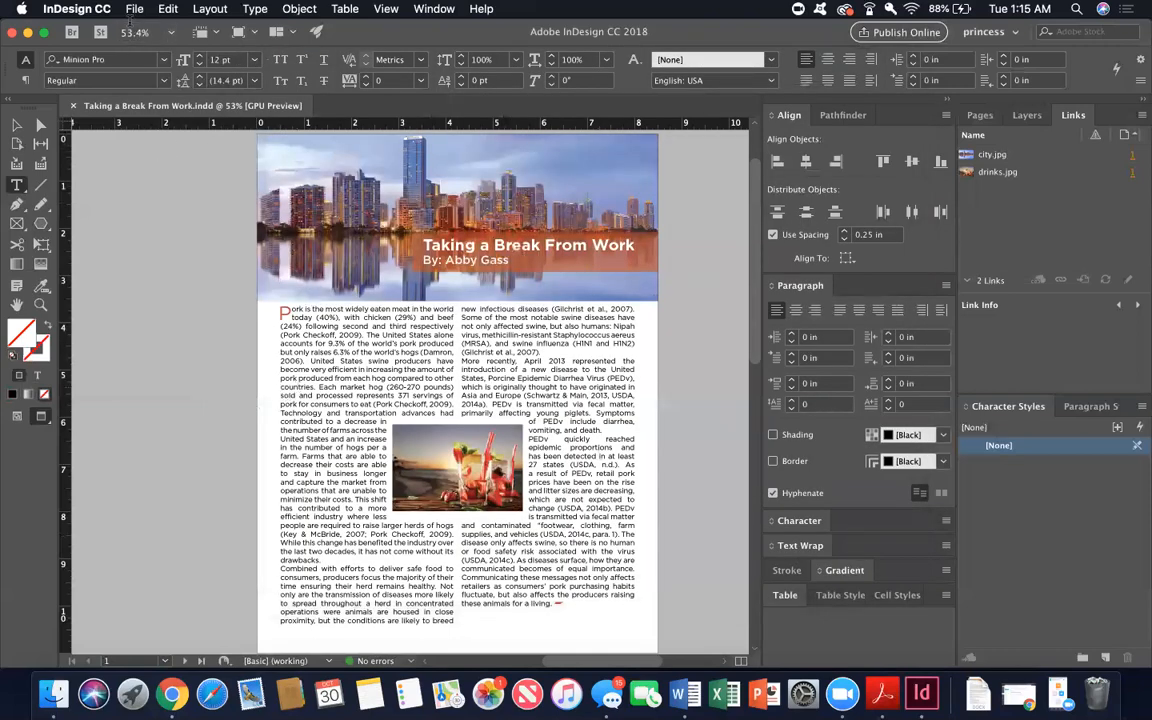
# View the export options for the document with the Adobe PDF (Print) format, and leave without exporting
pyautogui.click(133, 9)
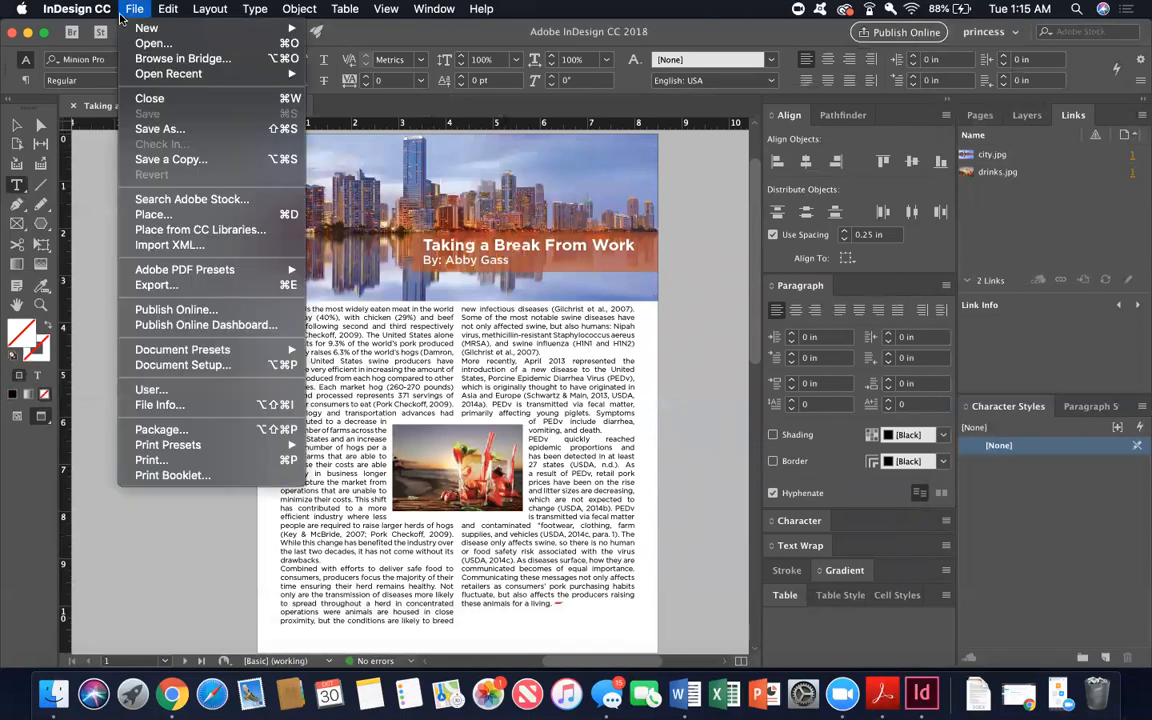
pyautogui.click(160, 285)
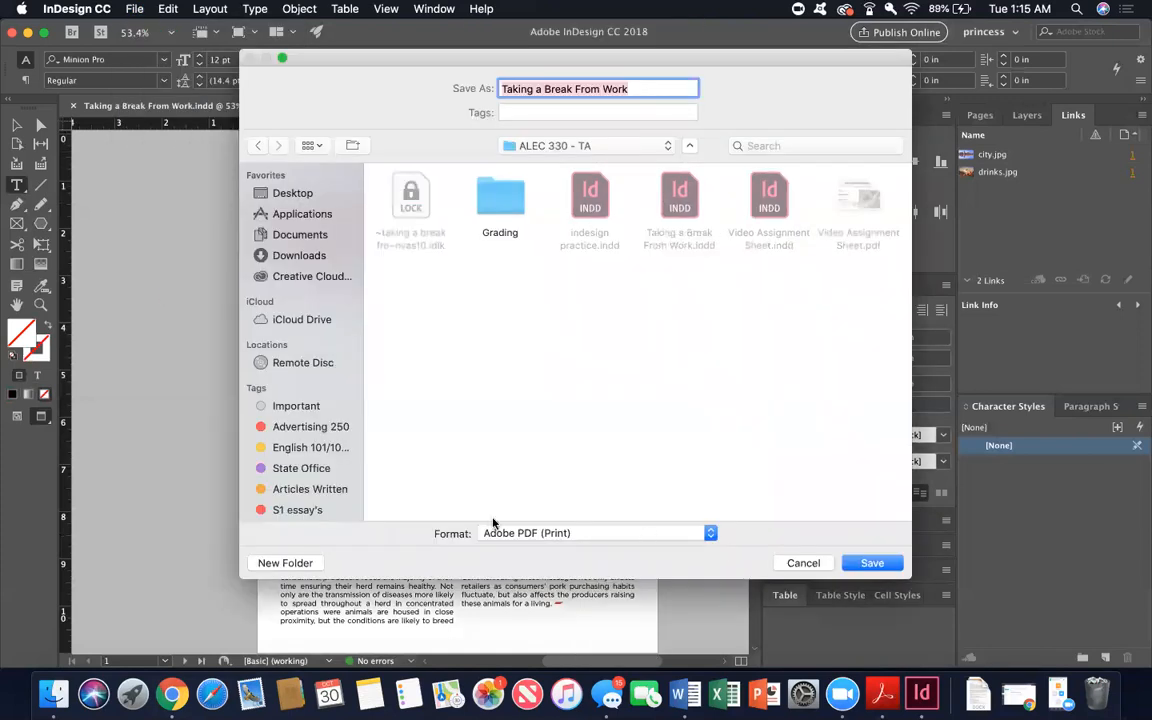
pyautogui.click(805, 562)
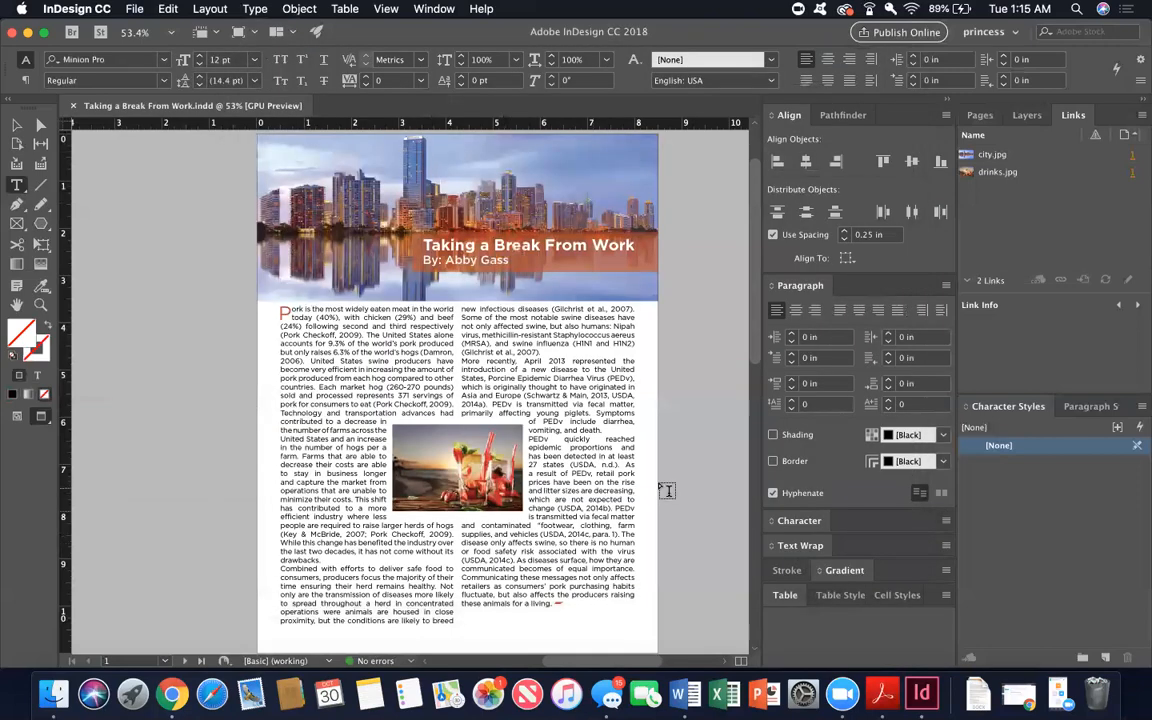
# Package the document into "Taking a Break From Work Folder" inside ALEC 330 - TA, including fonts, linked graphics, IDML and a Press Quality print PDF
pyautogui.scroll(2, 663, 489)
pyautogui.scroll(-2, 666, 489)
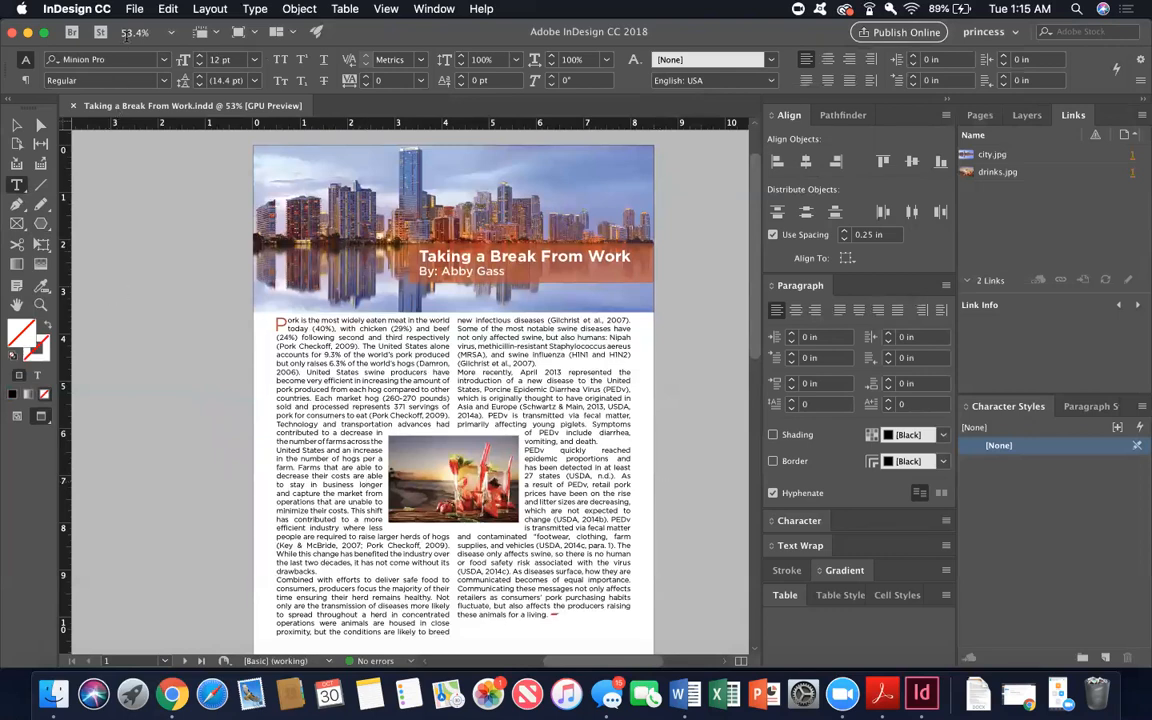
pyautogui.click(143, 10)
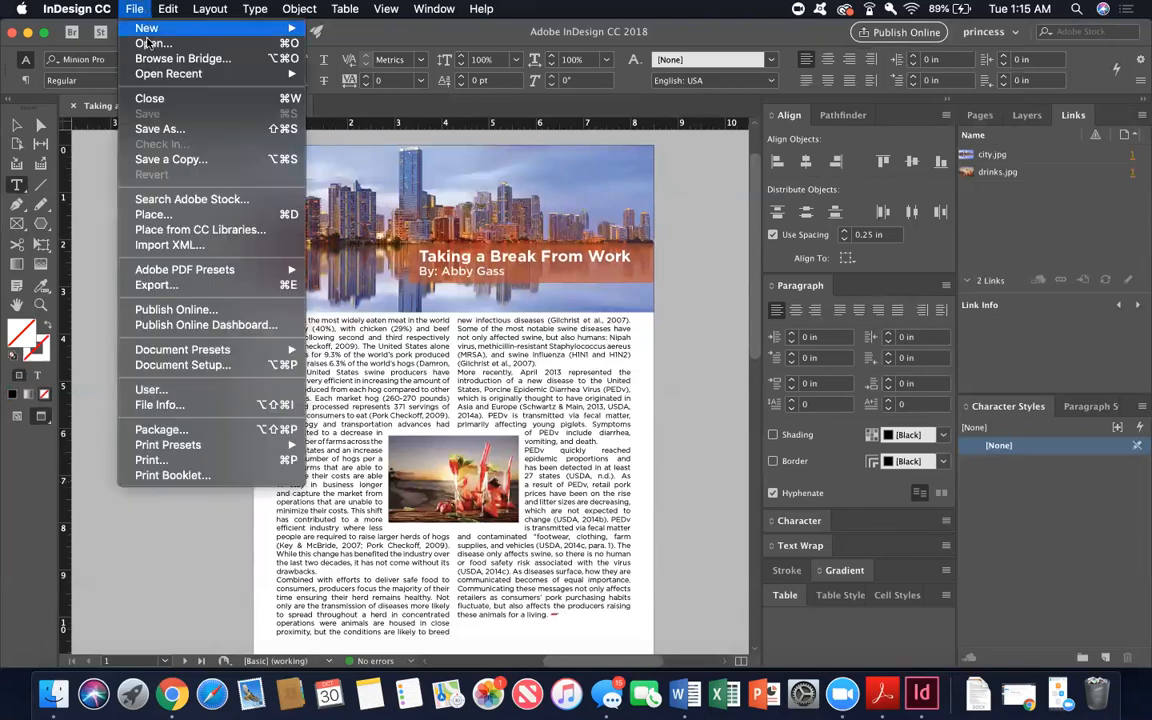
pyautogui.click(169, 430)
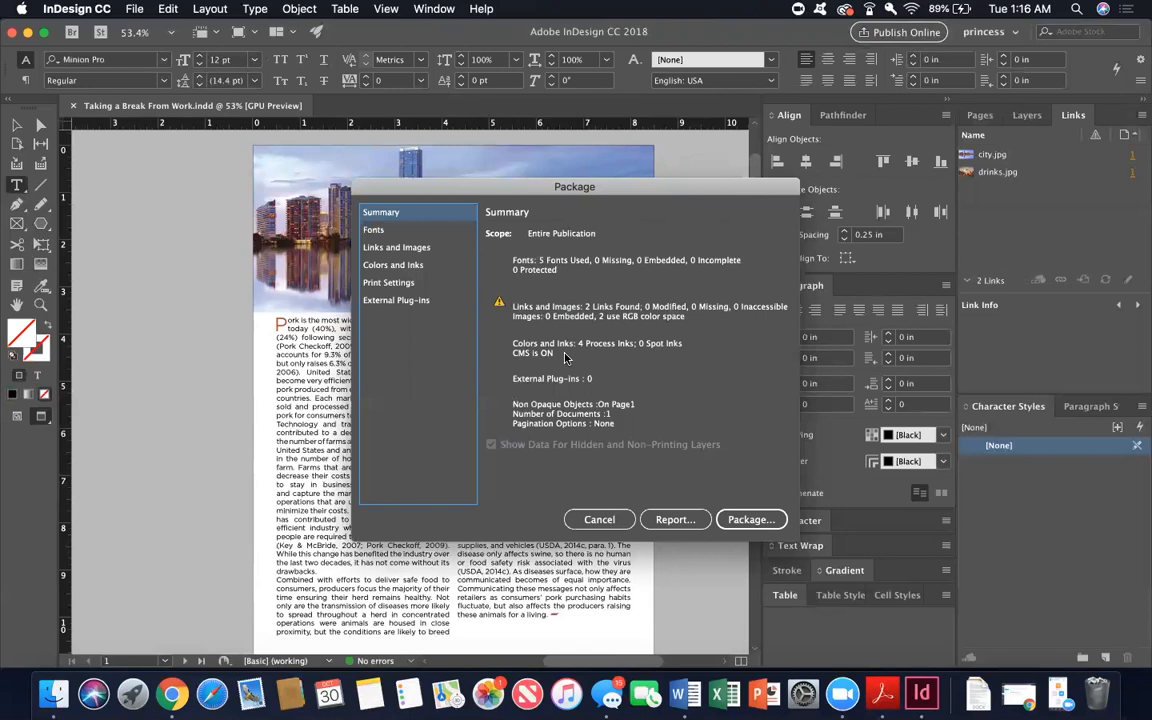
pyautogui.click(727, 518)
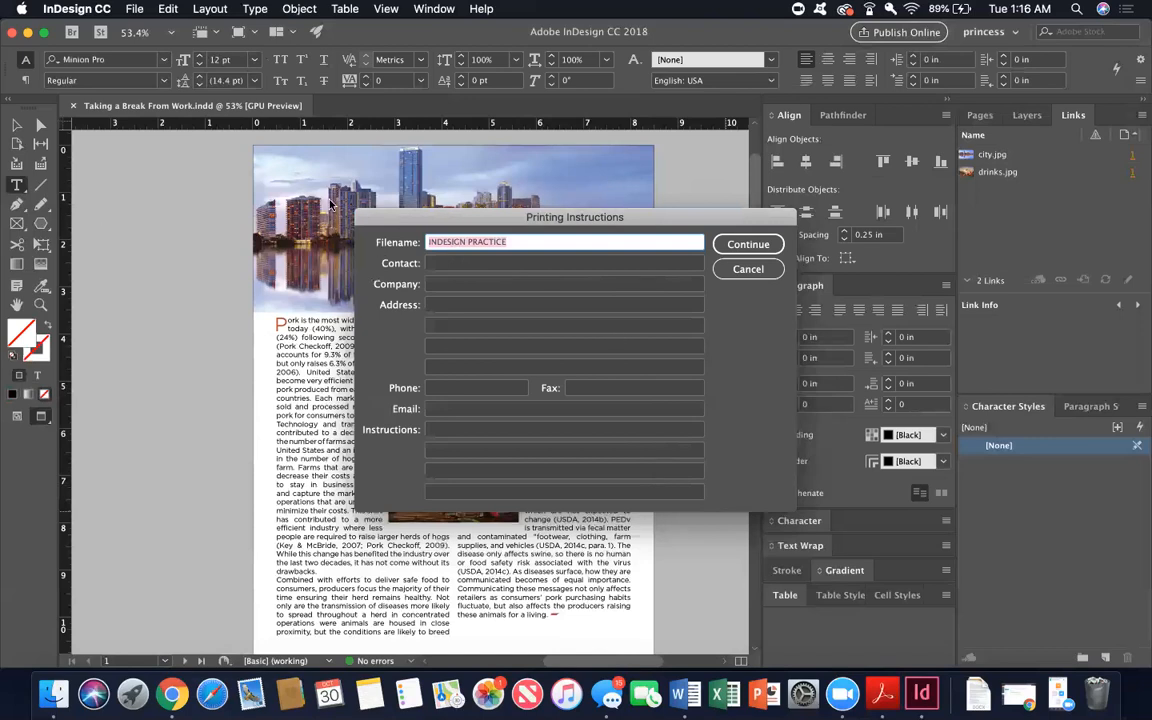
pyautogui.click(749, 242)
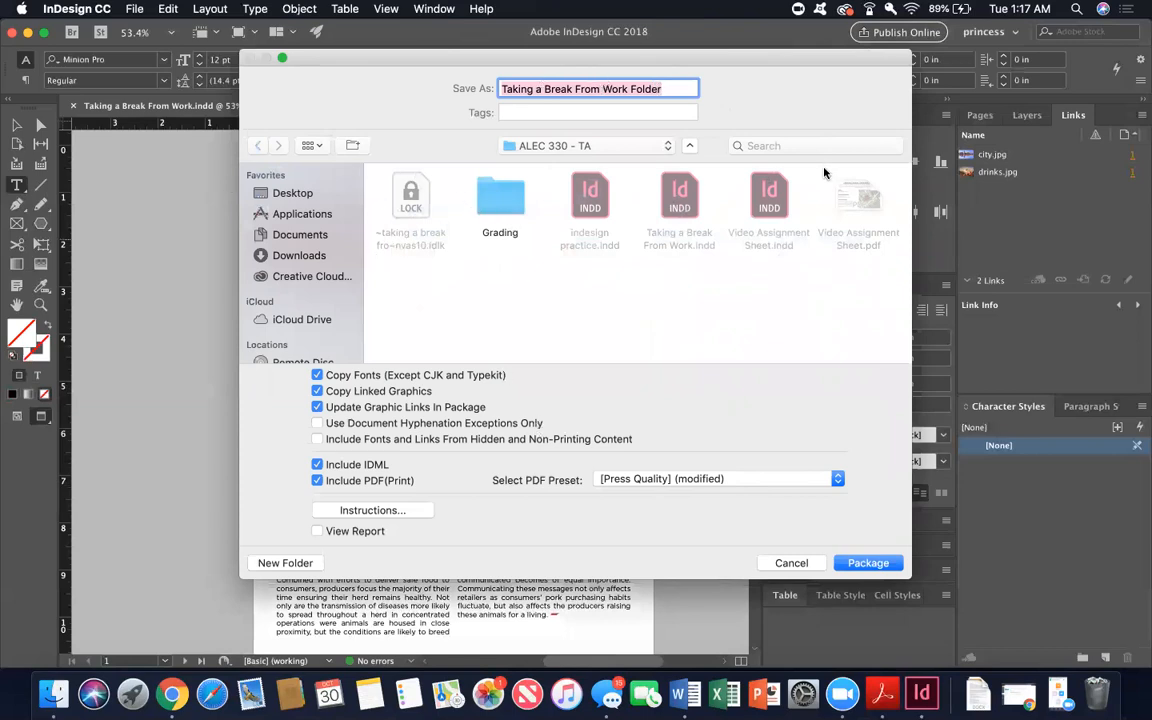
pyautogui.click(866, 563)
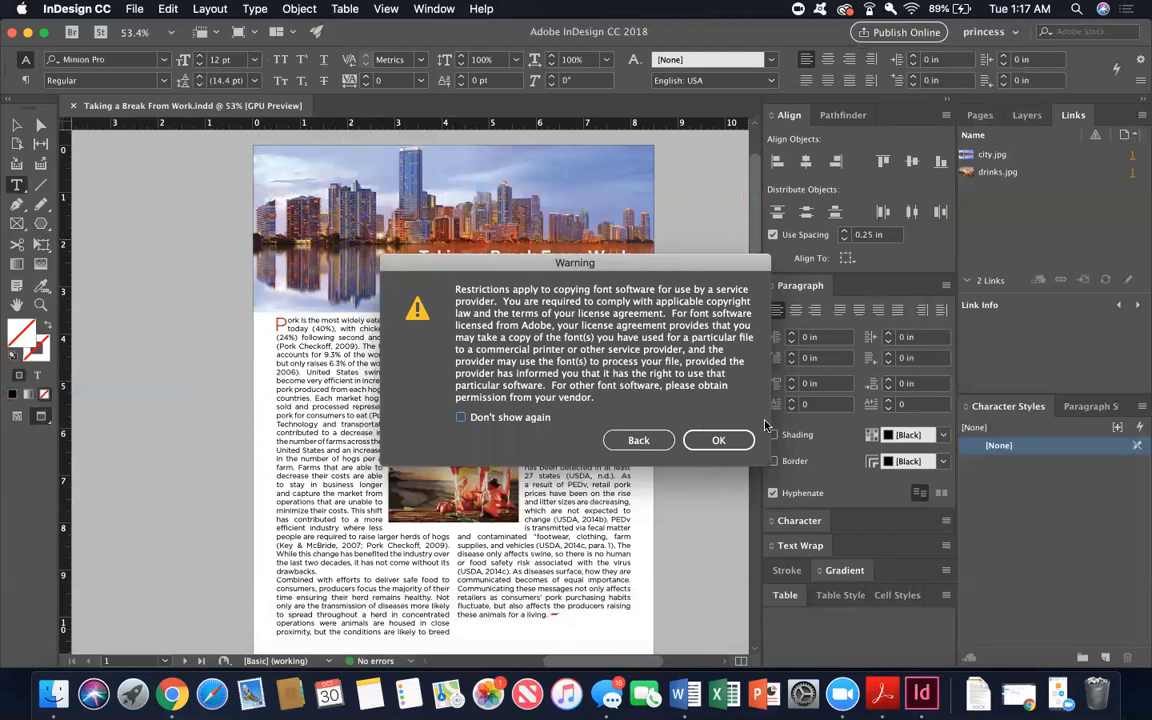
pyautogui.click(719, 440)
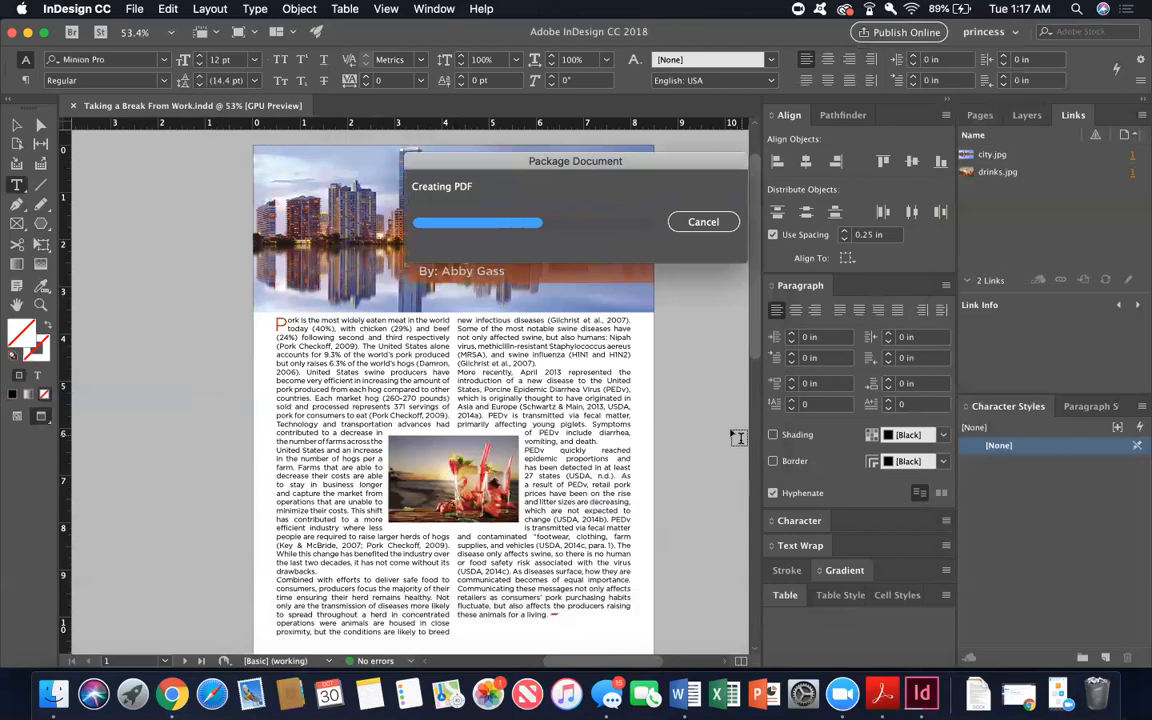
# Switch to Finder, look at the packaged folder in UT's ALEC 330 - TA folder on the Desktop, and return to InDesign
pyautogui.hotkey('ctrl', 'Up')
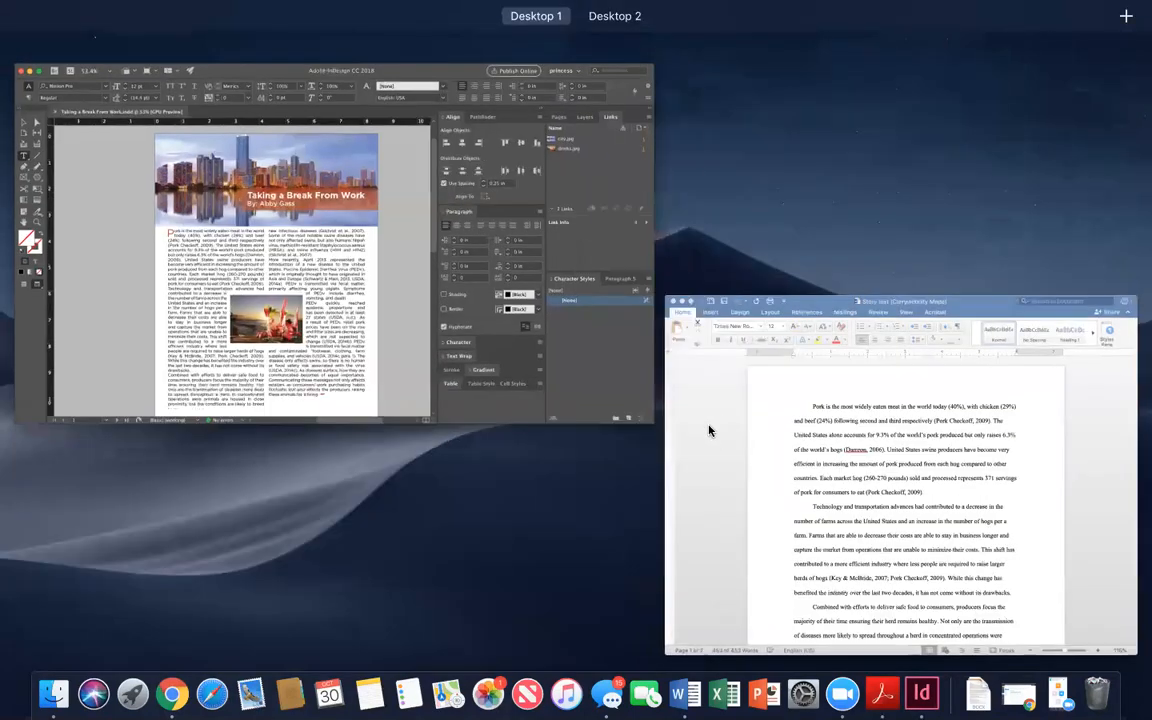
pyautogui.click(190, 410)
pyautogui.click(54, 694)
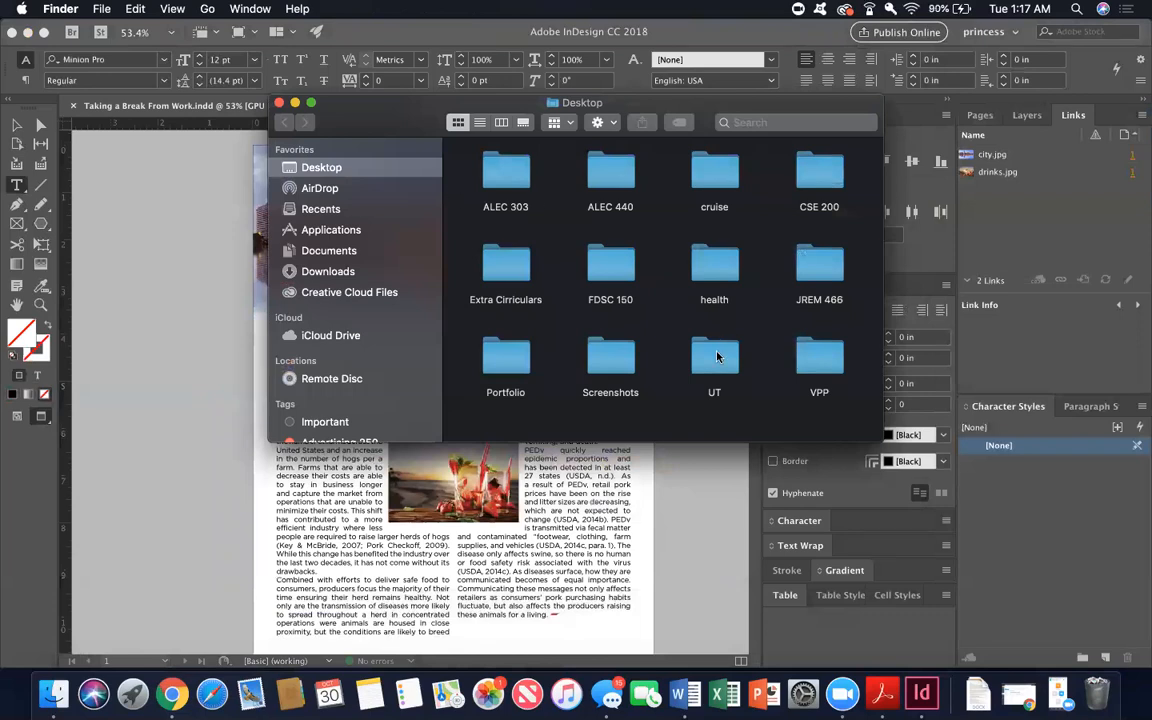
pyautogui.doubleClick(716, 357)
pyautogui.doubleClick(587, 177)
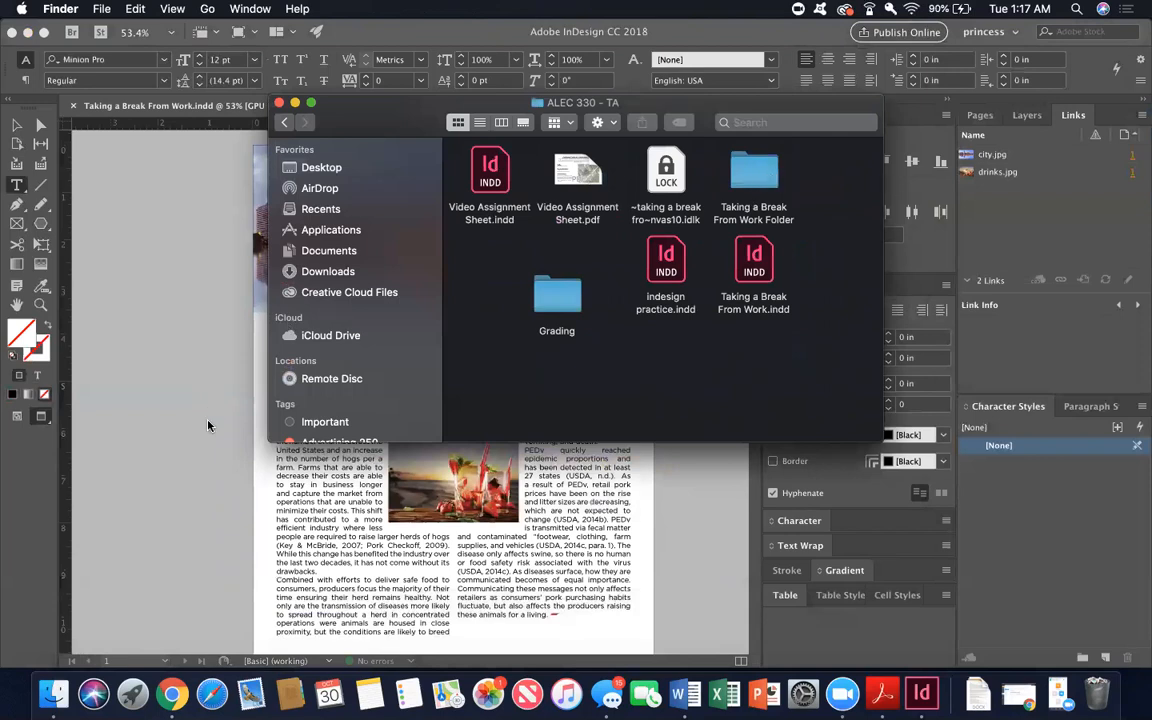
pyautogui.click(186, 377)
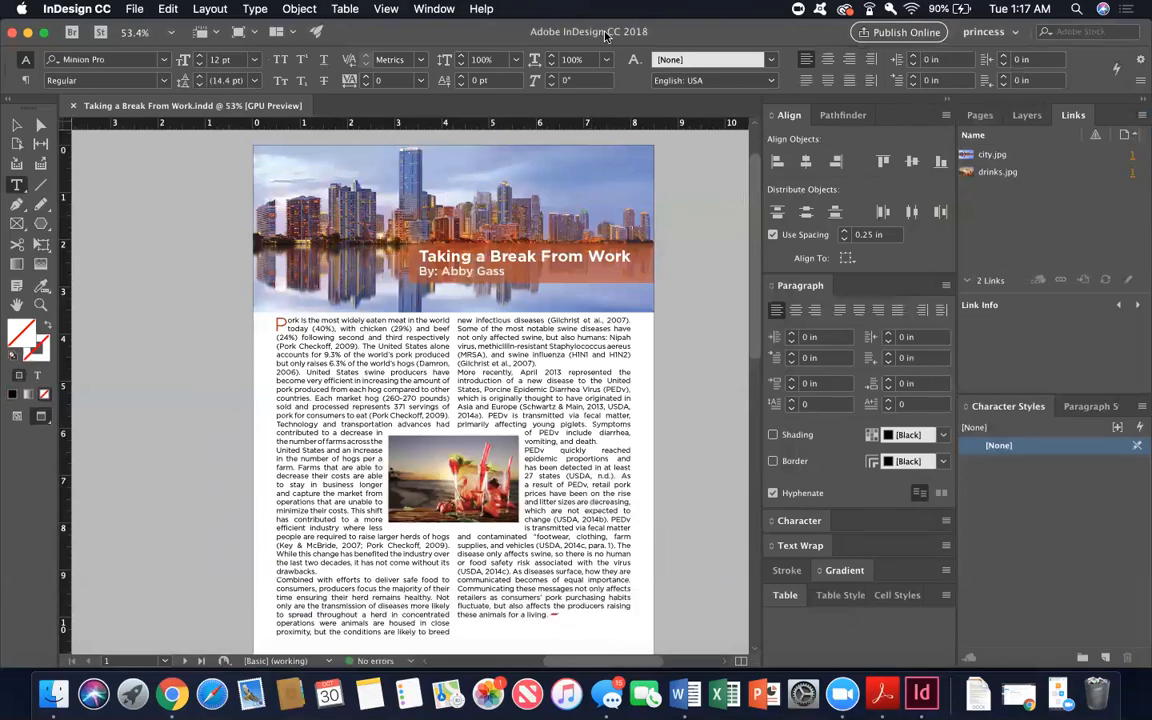